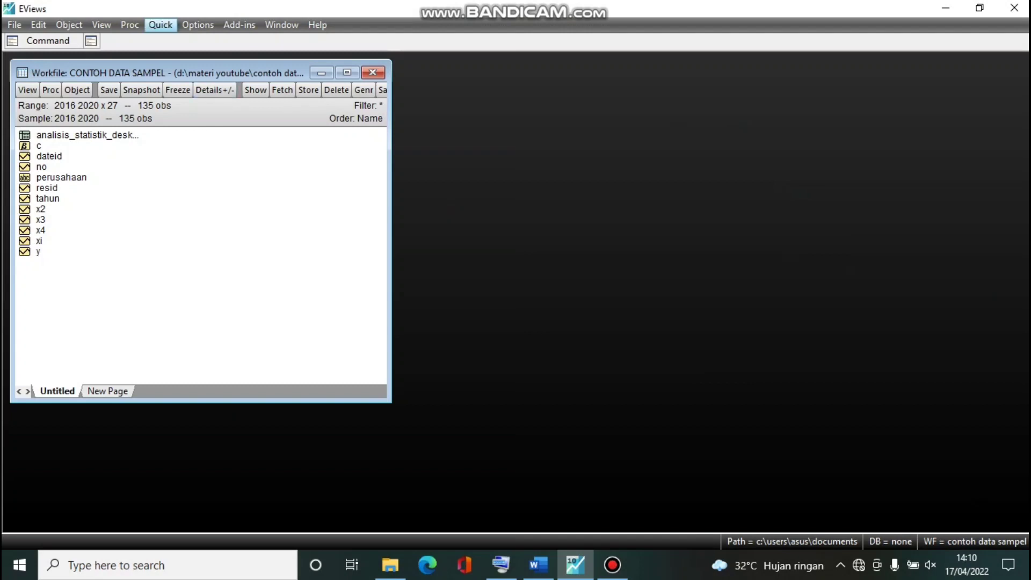
- Estimate a least squares equation specified as y c xi x2 x3 x4, with no cross-section or period effects and no GLS weights
left_click(160, 25)
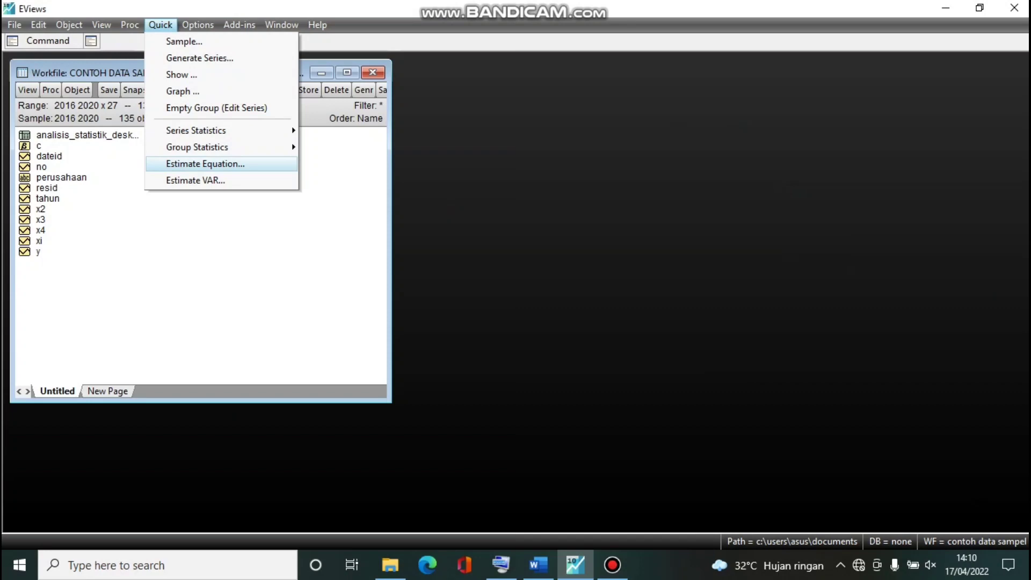
left_click(205, 164)
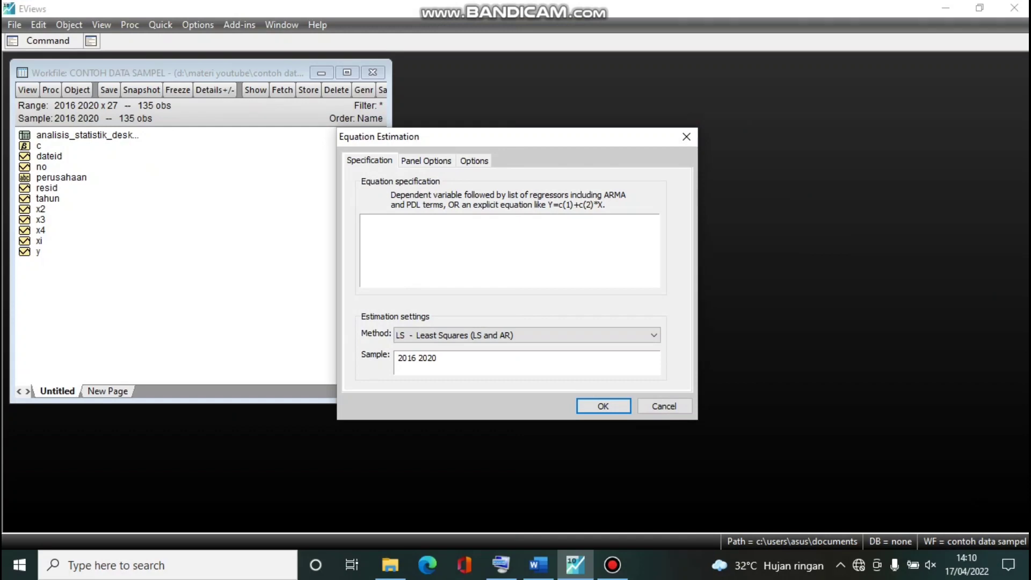
type("y c x")
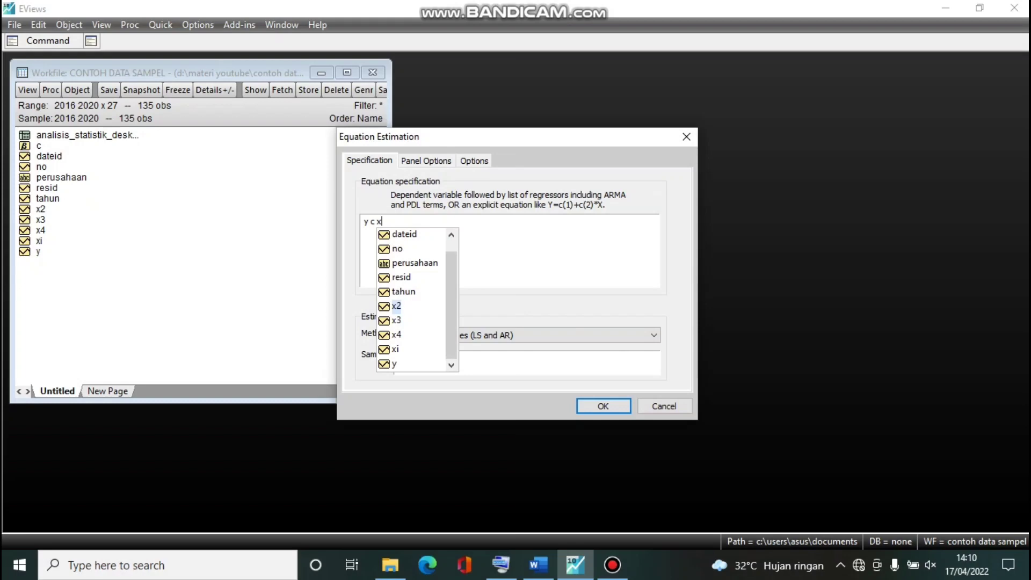
type("i")
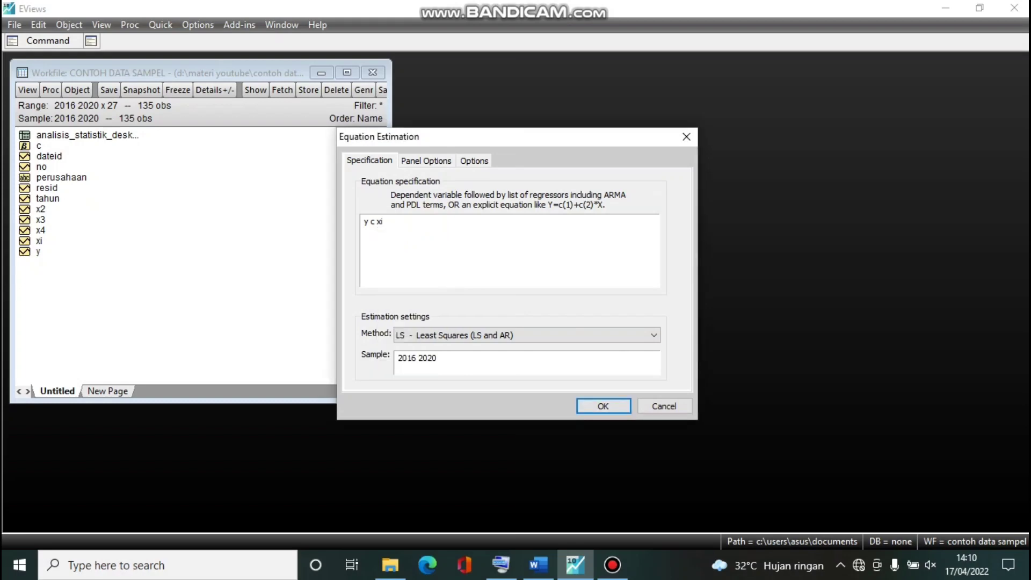
type(" x")
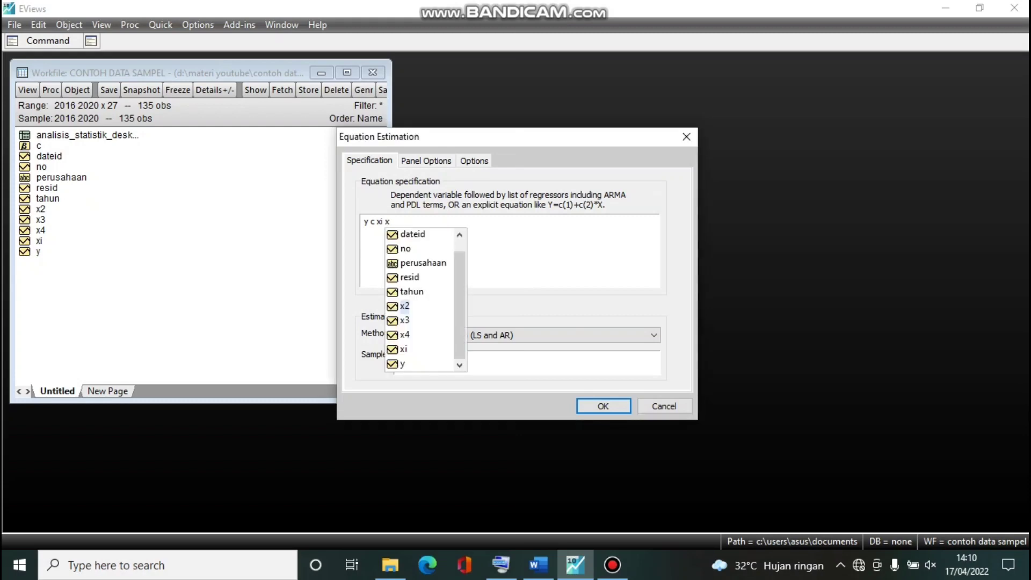
type("2 x")
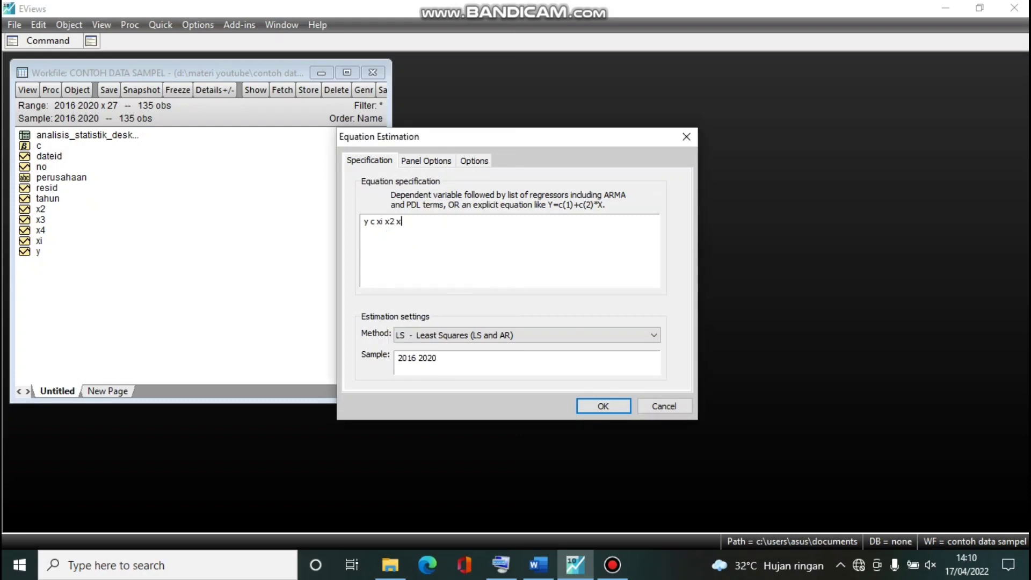
type("3 ")
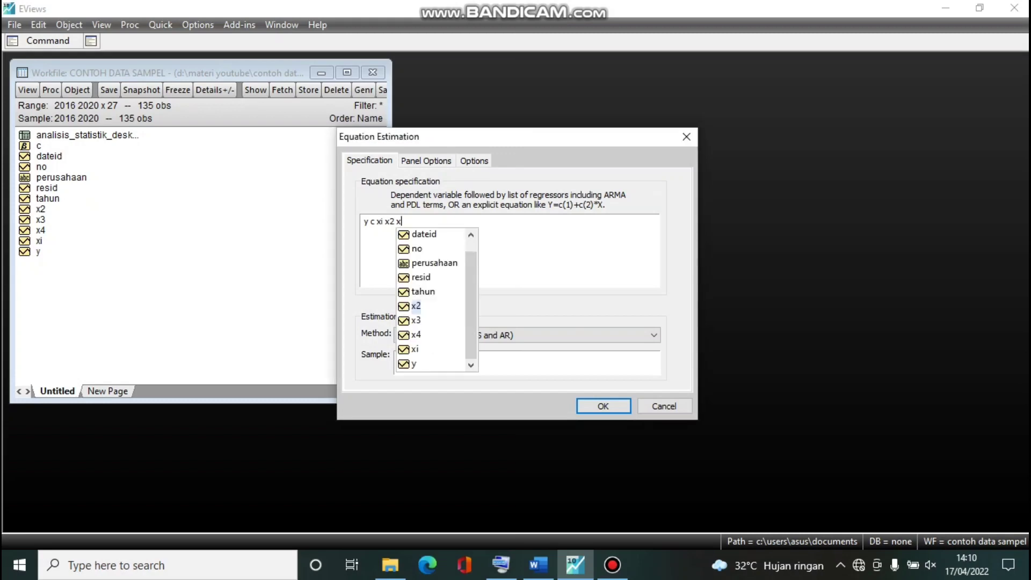
type("x")
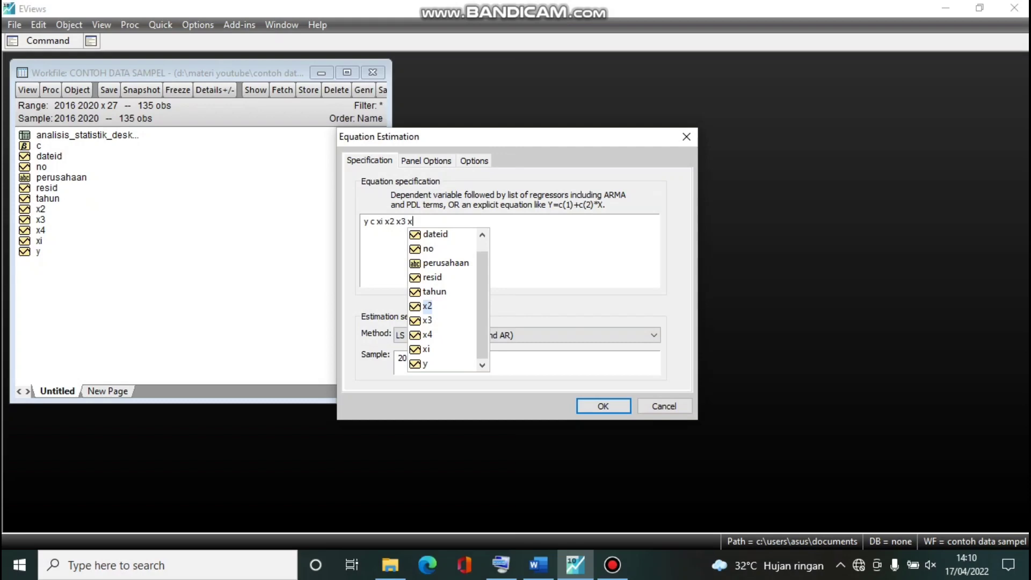
type("4")
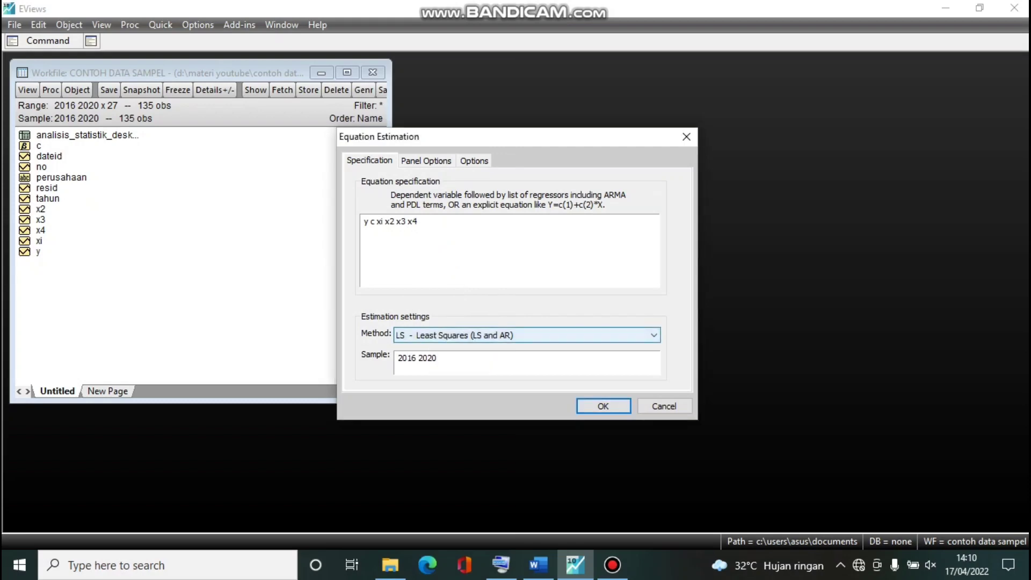
left_click(426, 161)
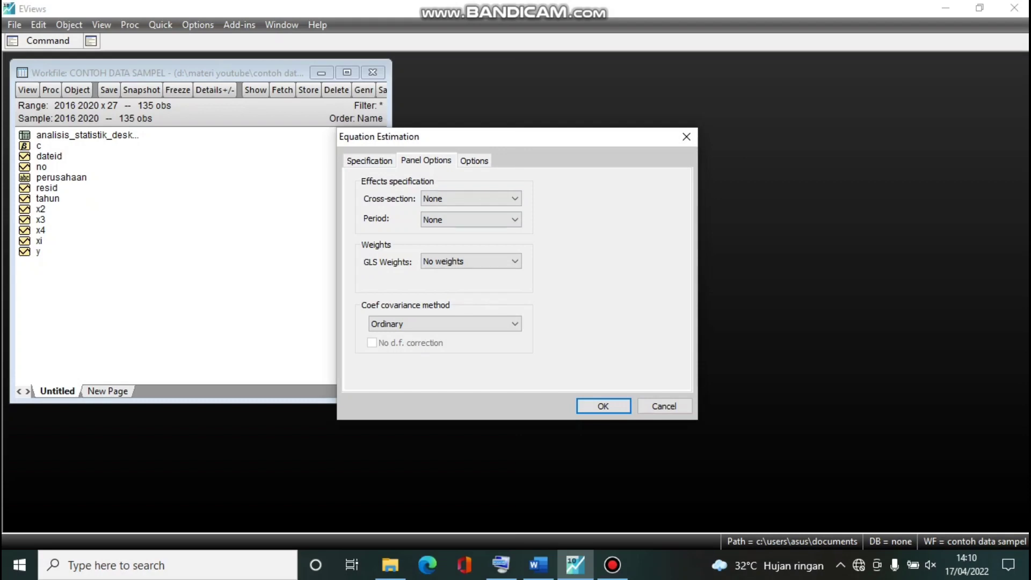
key("Return")
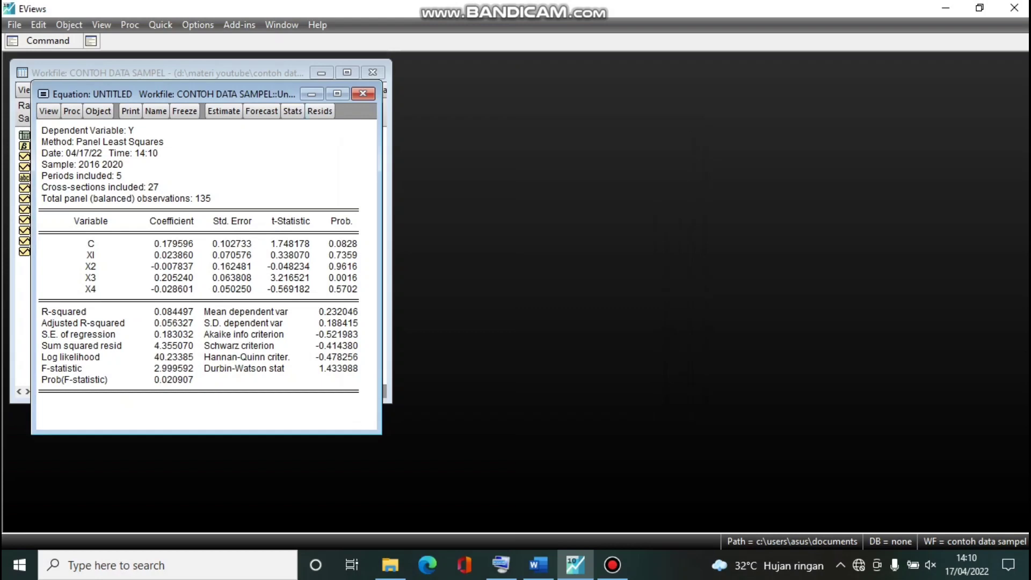
- Name the estimated equation CEM in the workfile and close its output window
left_click_drag(215, 94, 498, 94)
left_click_drag(664, 257, 727, 258)
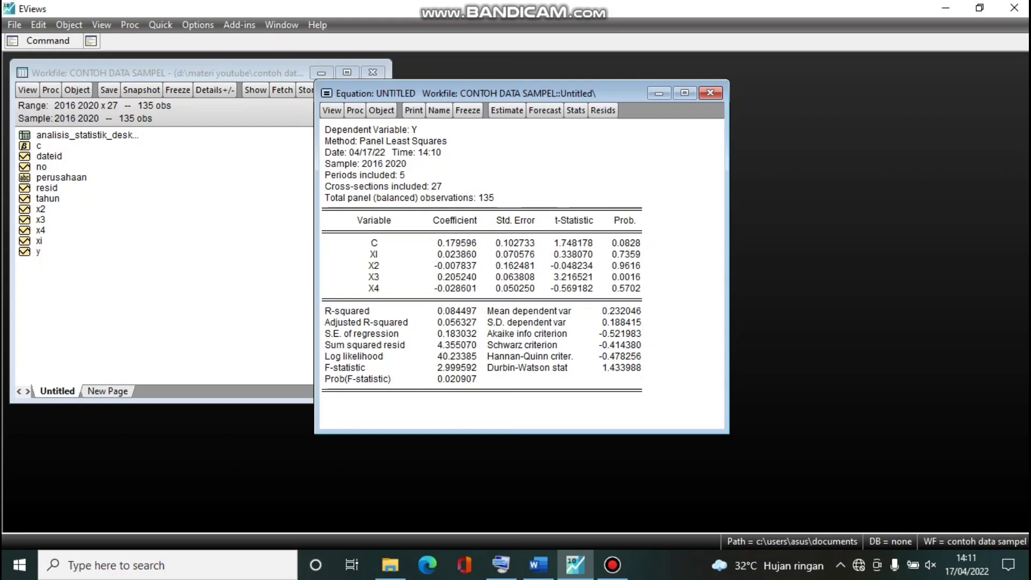
left_click_drag(315, 258, 265, 258)
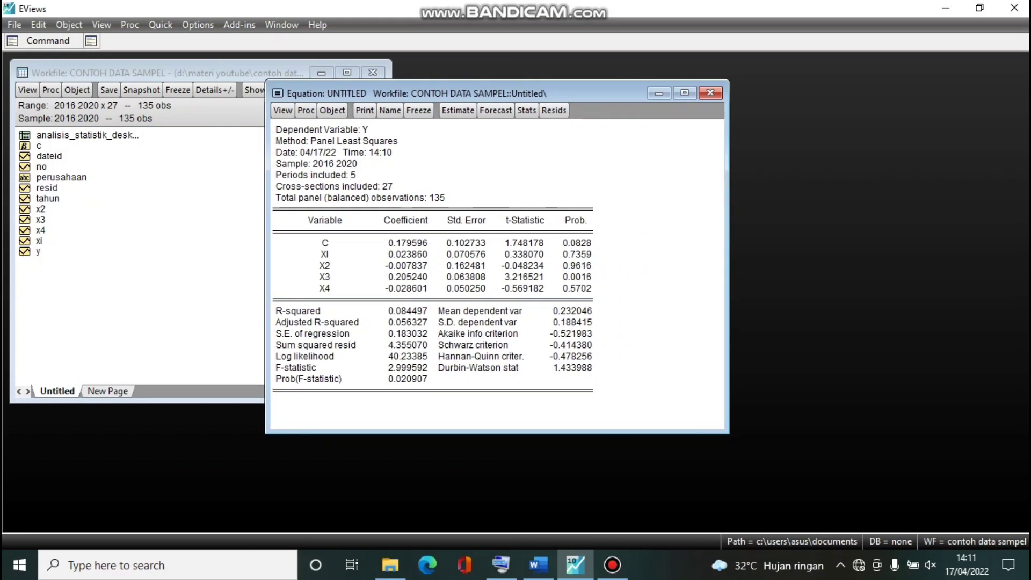
left_click_drag(497, 433, 496, 462)
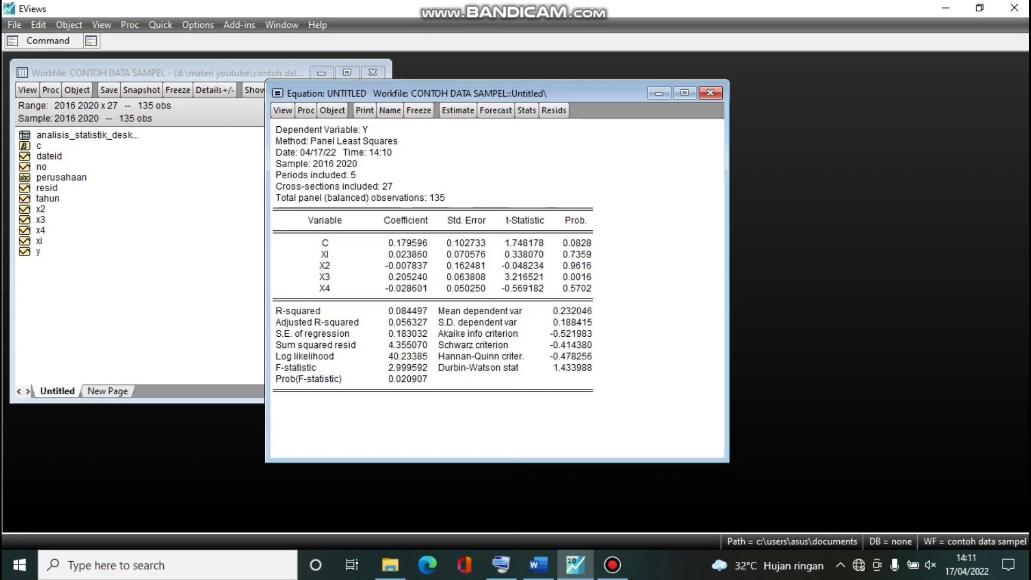
left_click(390, 110)
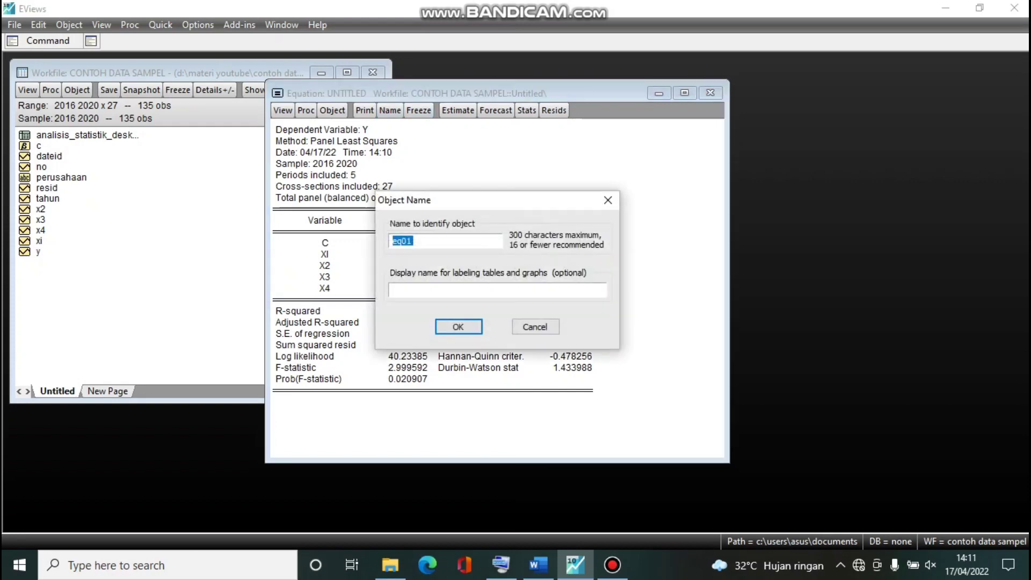
type("CEM")
key("Return")
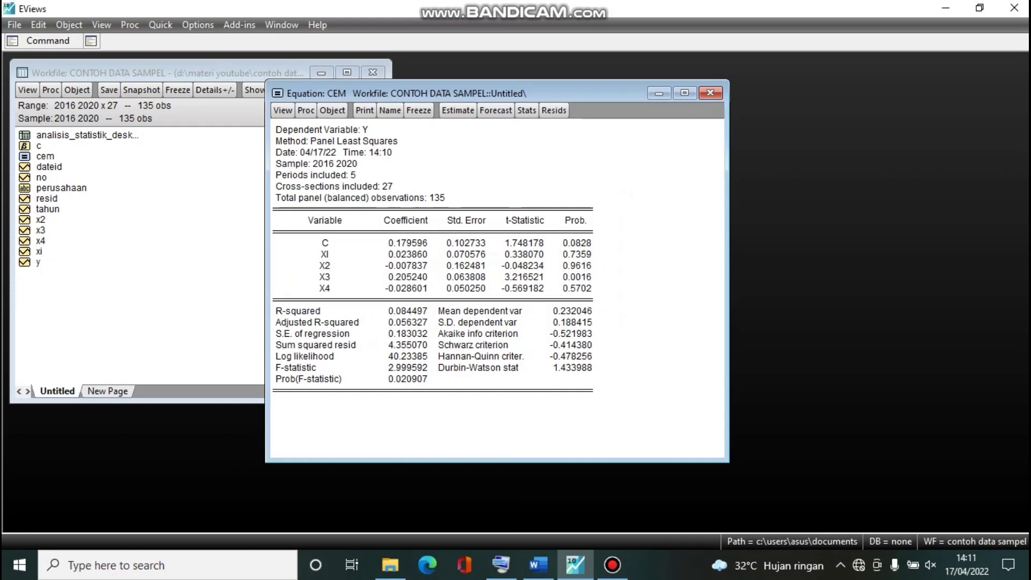
left_click(710, 93)
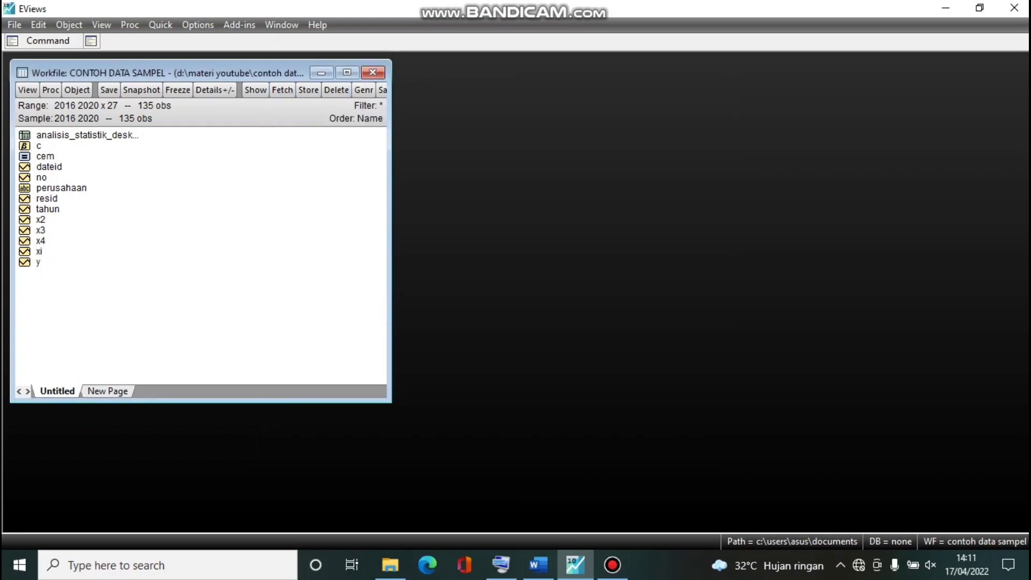
- Start a new equation estimation with the specification y c xi x2 x3 x4
left_click(160, 25)
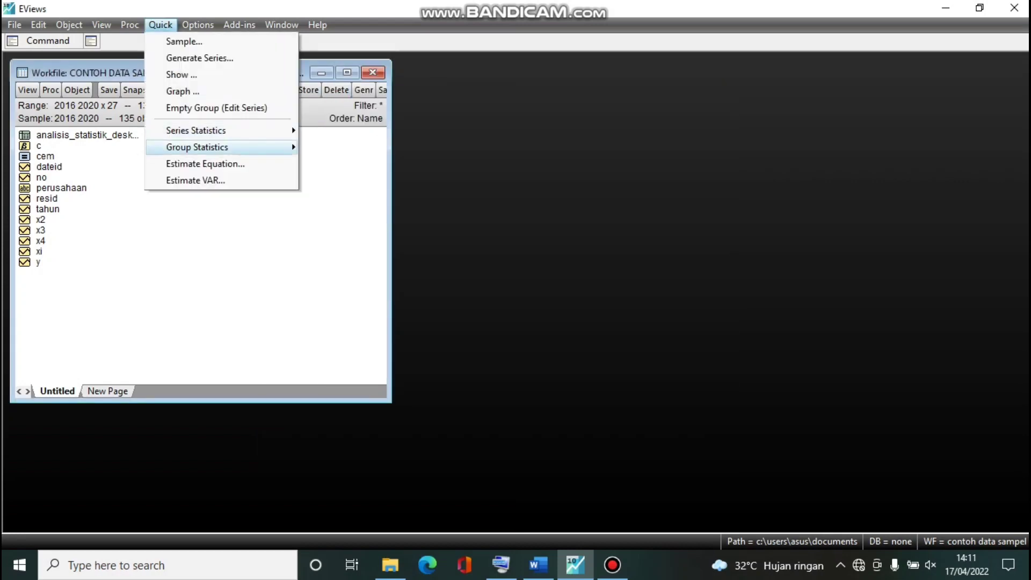
left_click(206, 164)
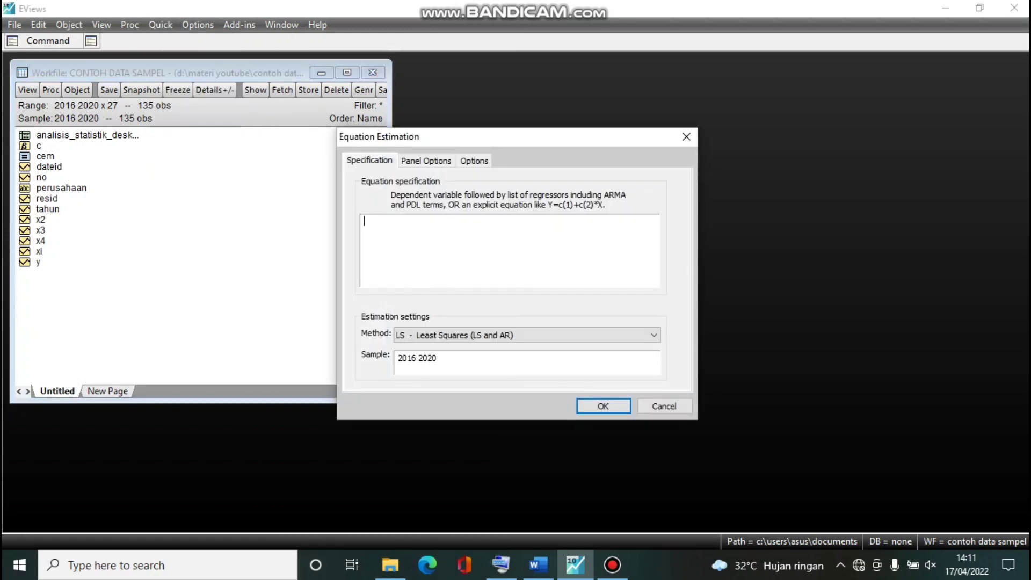
type("Y")
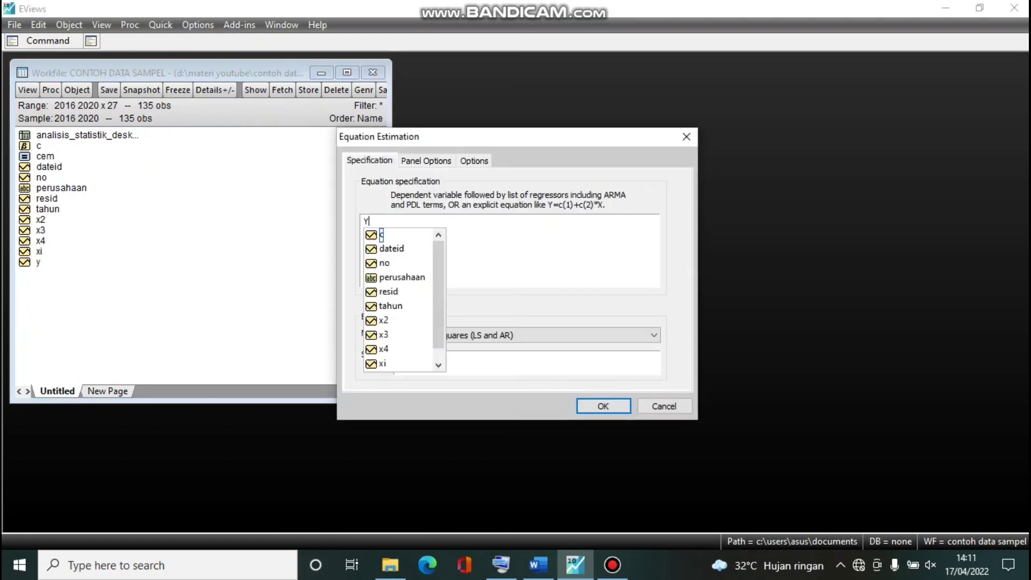
key("BackSpace")
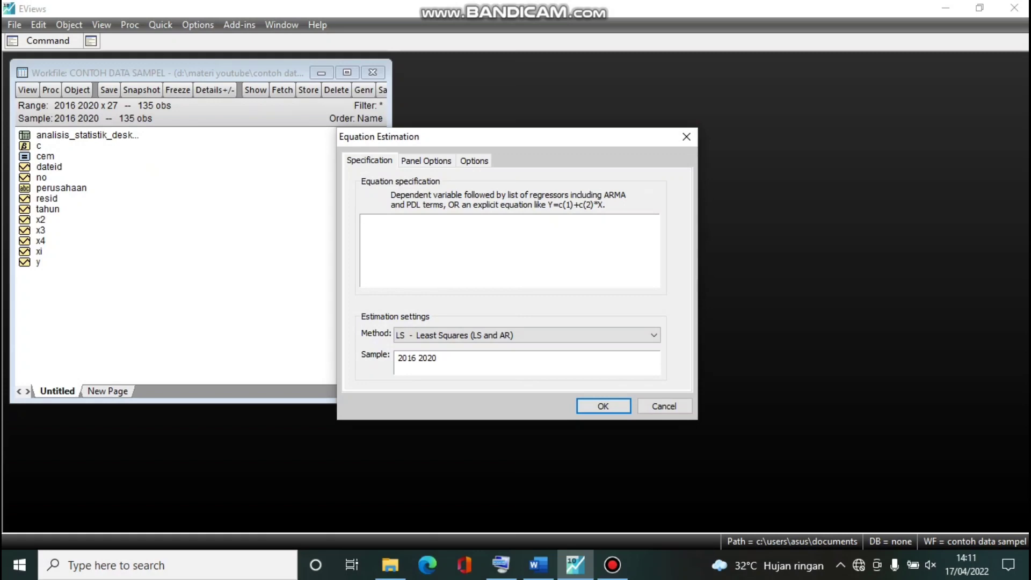
type("y c xi x2 x3 x4")
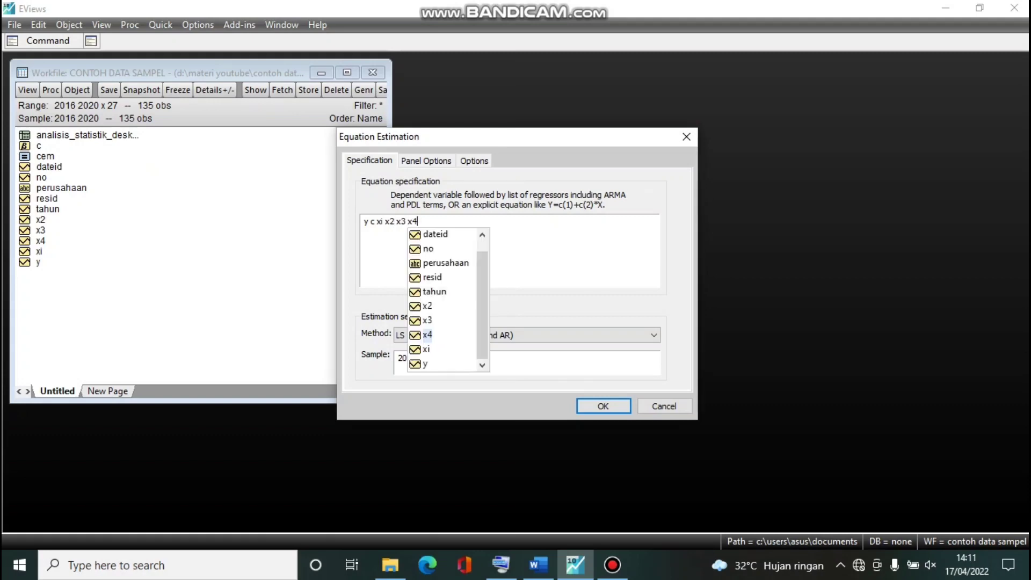
- Set the cross-section effects to Fixed and the GLS weights to Cross-section weights, and run the estimation
left_click(426, 160)
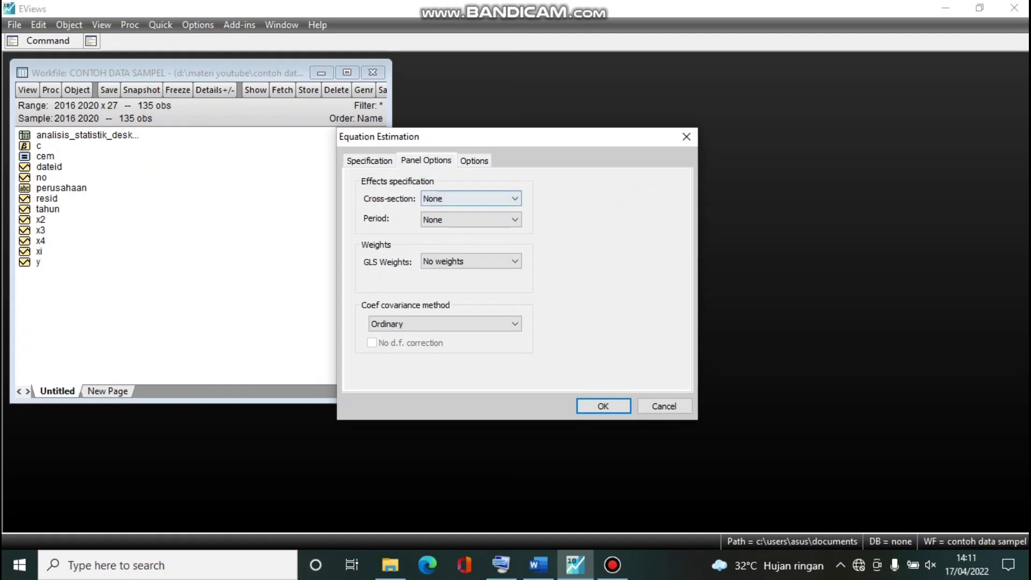
left_click(467, 198)
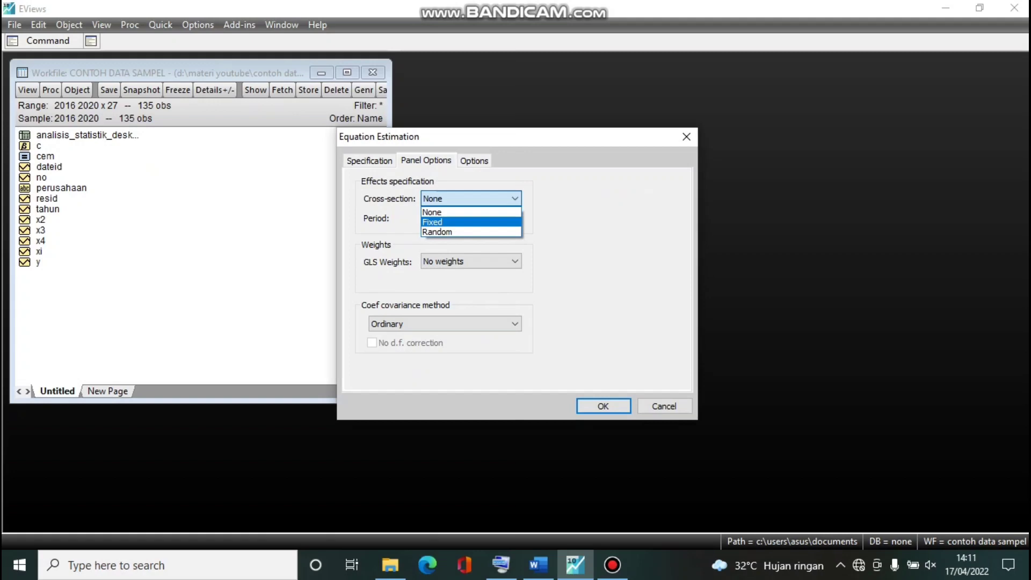
left_click(443, 221)
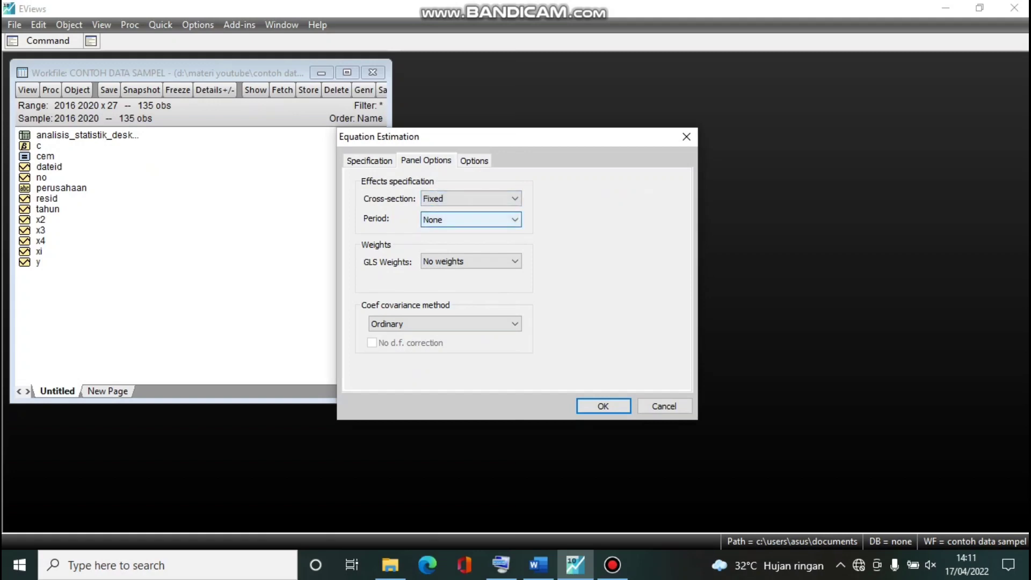
left_click(467, 261)
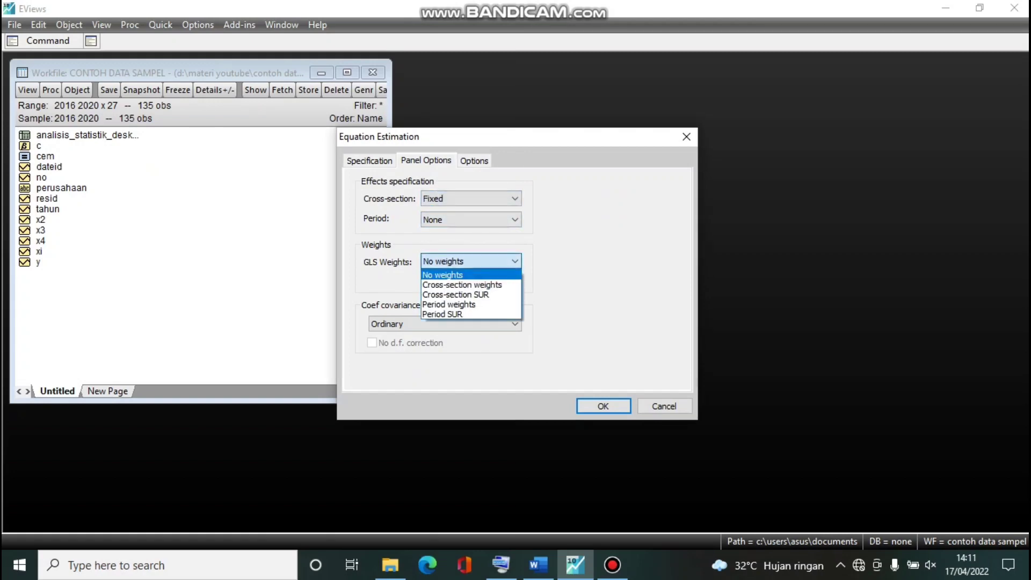
left_click(462, 285)
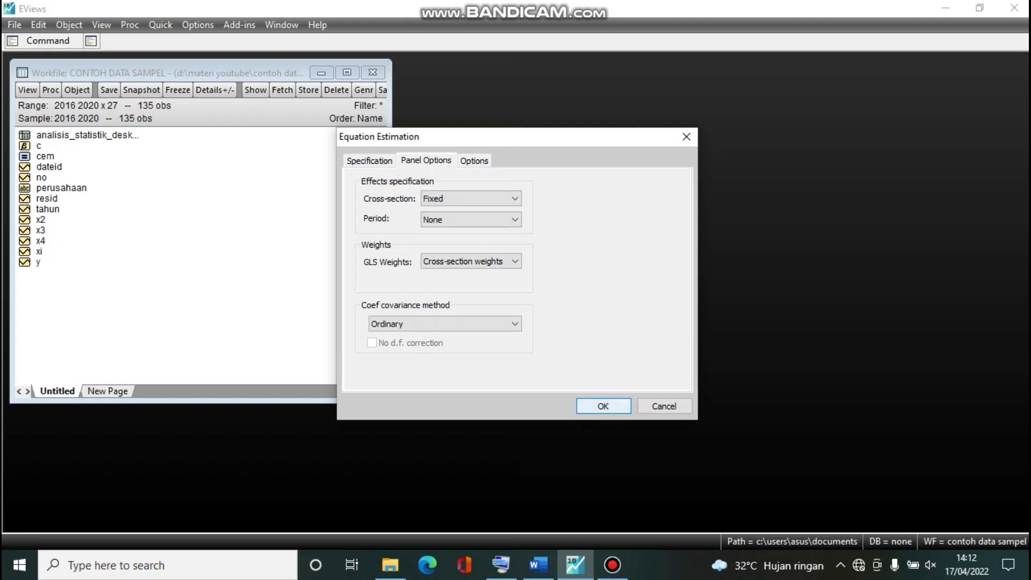
left_click(603, 406)
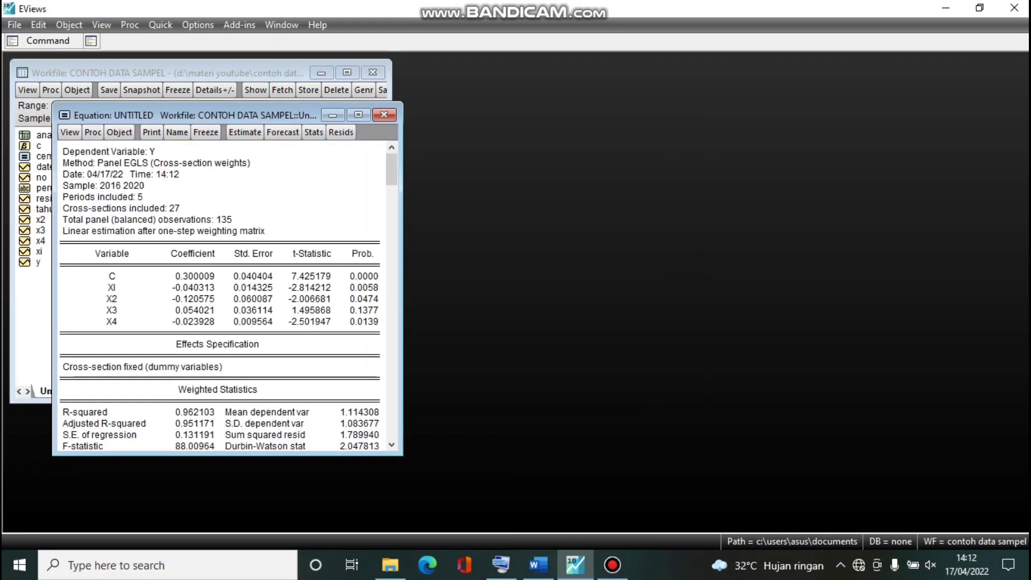
- Name the fixed-effects equation FEM in the workfile and close its output window
left_click_drag(108, 115, 371, 109)
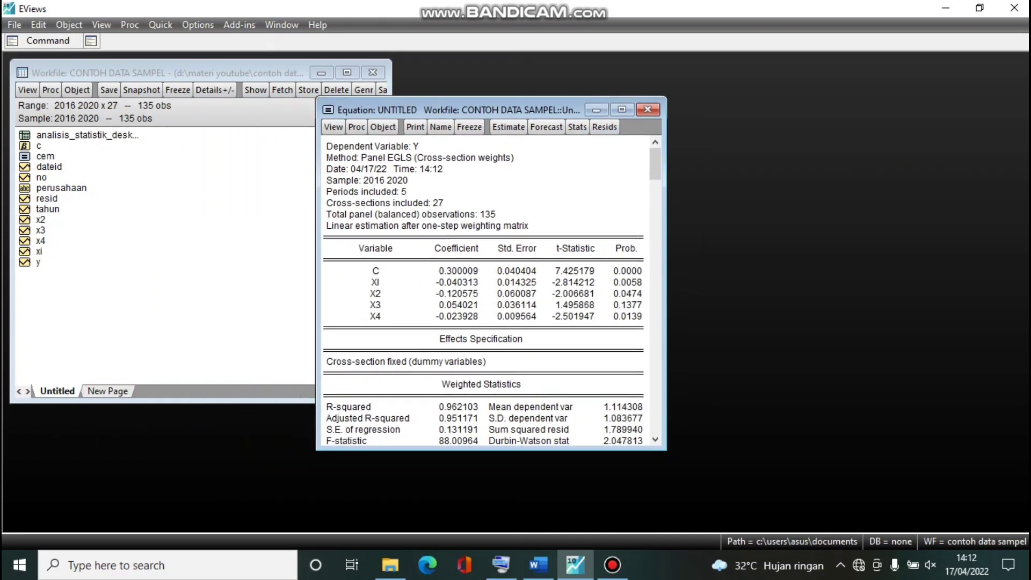
left_click_drag(665, 273, 708, 272)
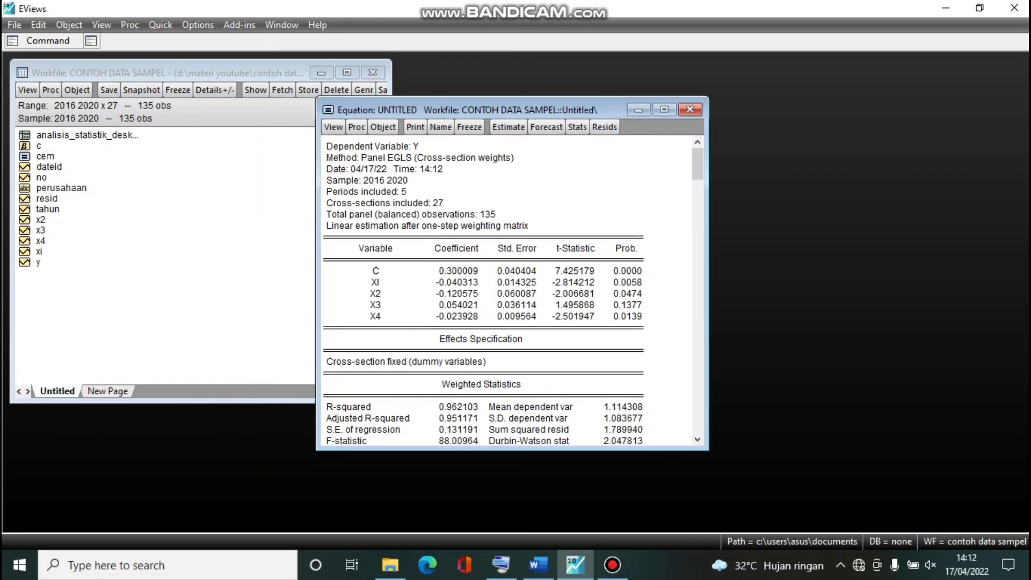
left_click(440, 126)
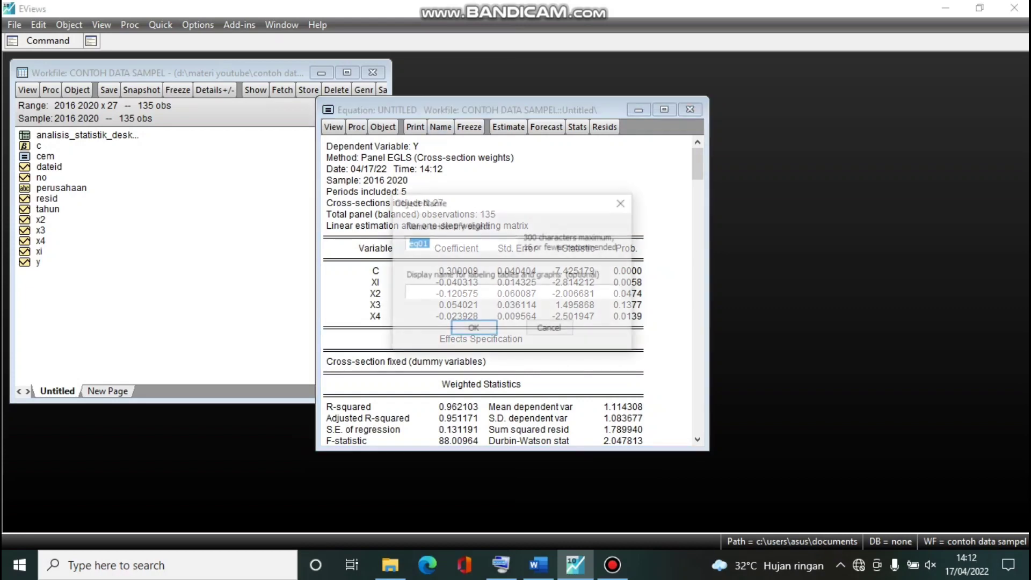
type("FEM")
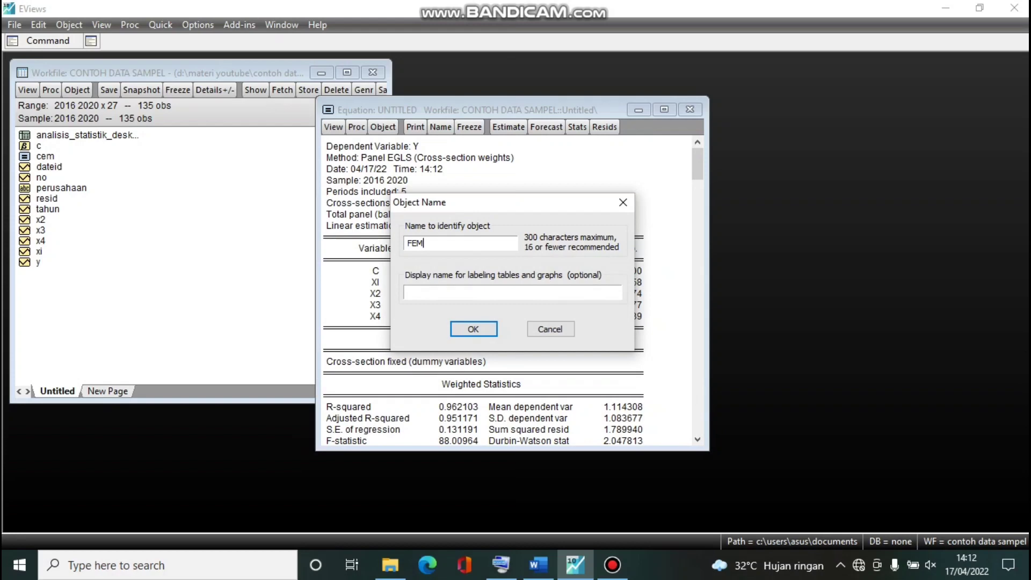
key("Return")
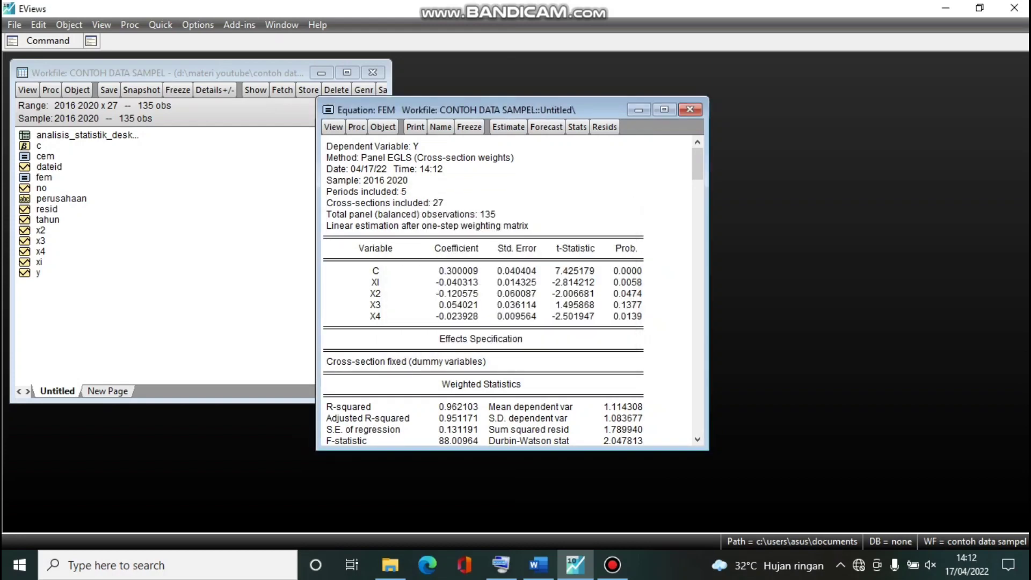
left_click(690, 109)
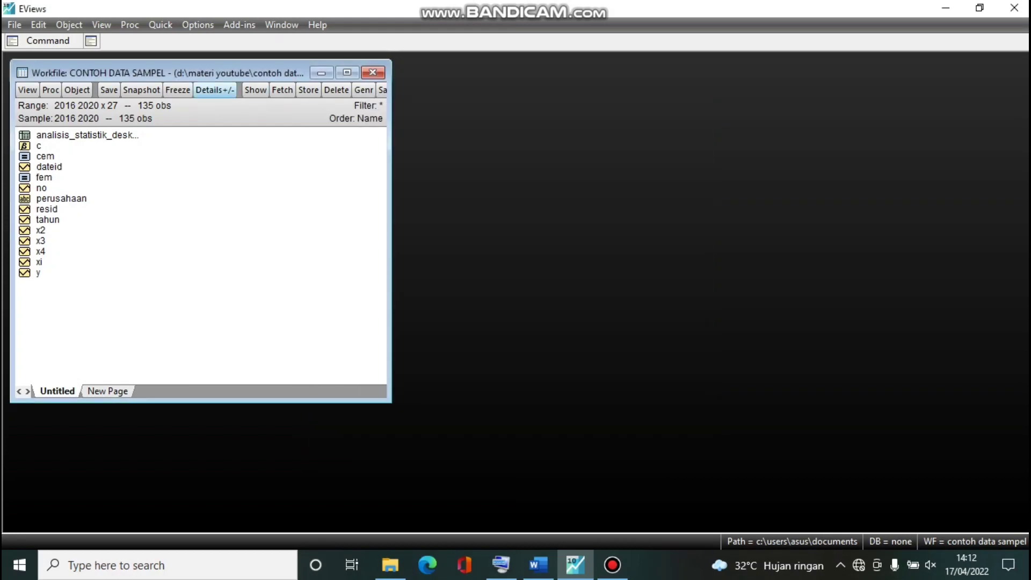
- Estimate a new equation with the specification y c xi x2 x3 x4 and the cross-section effects set to Random
left_click(159, 25)
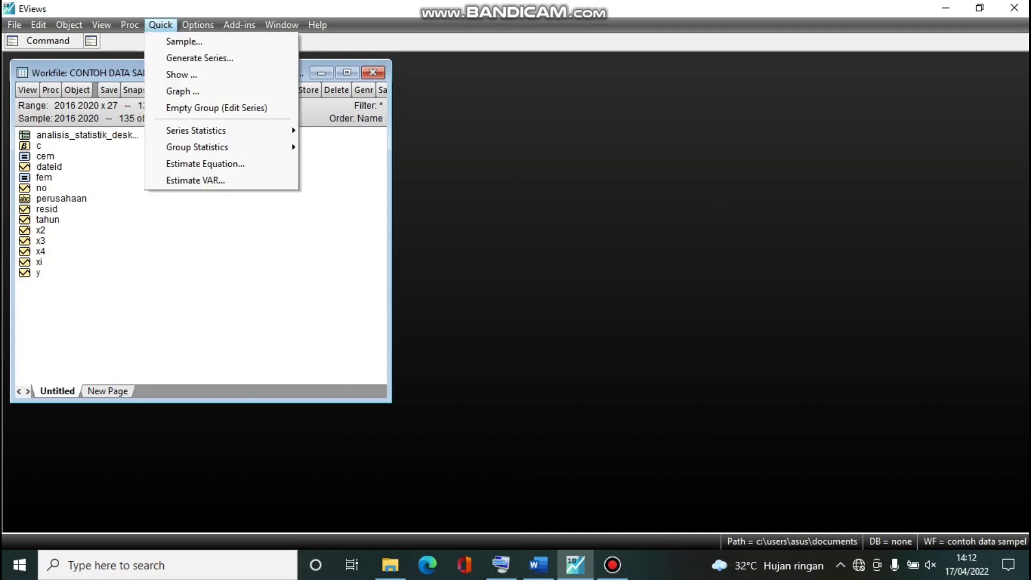
left_click(205, 164)
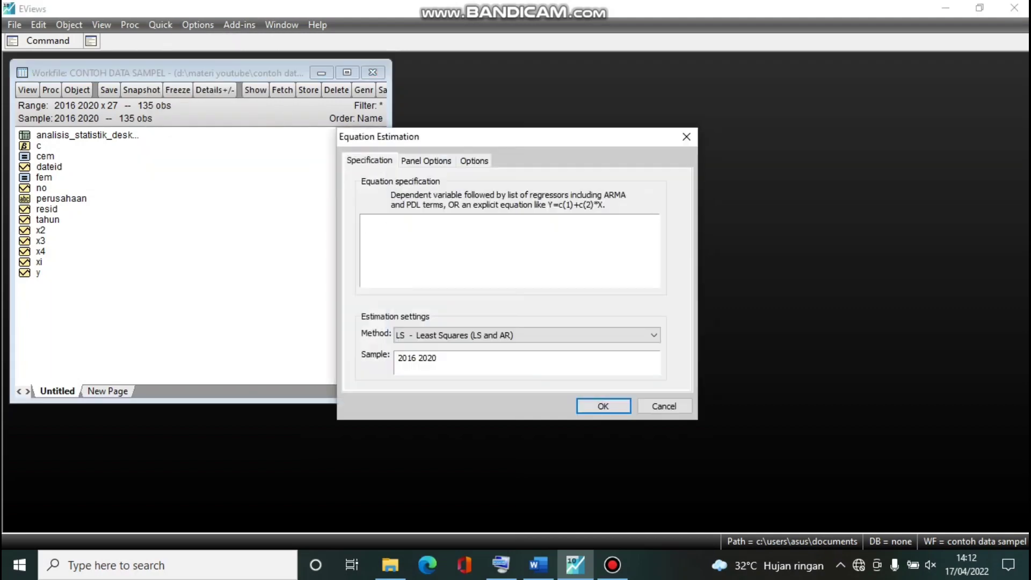
type("y c xi x2 x3 x4")
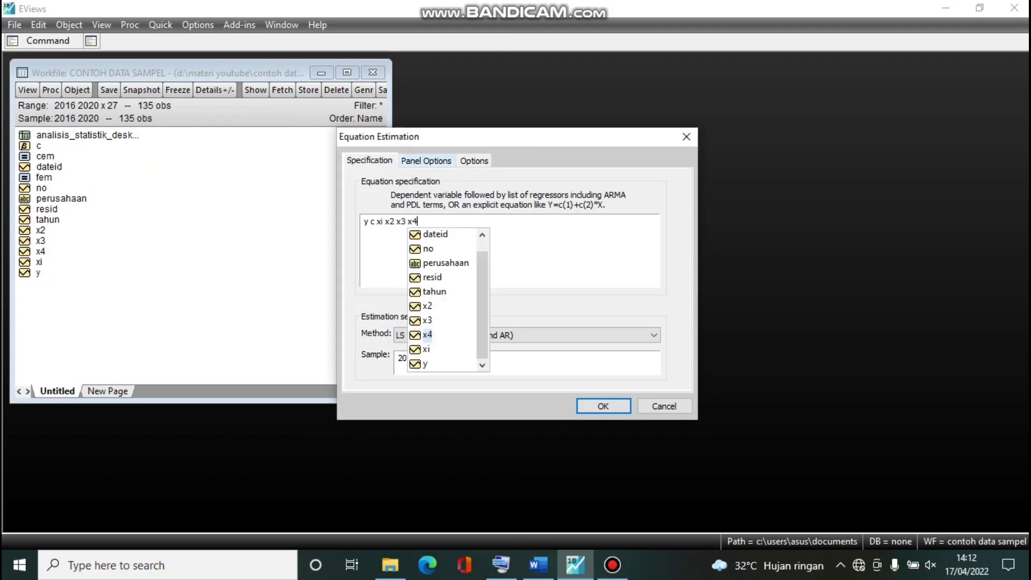
left_click(426, 161)
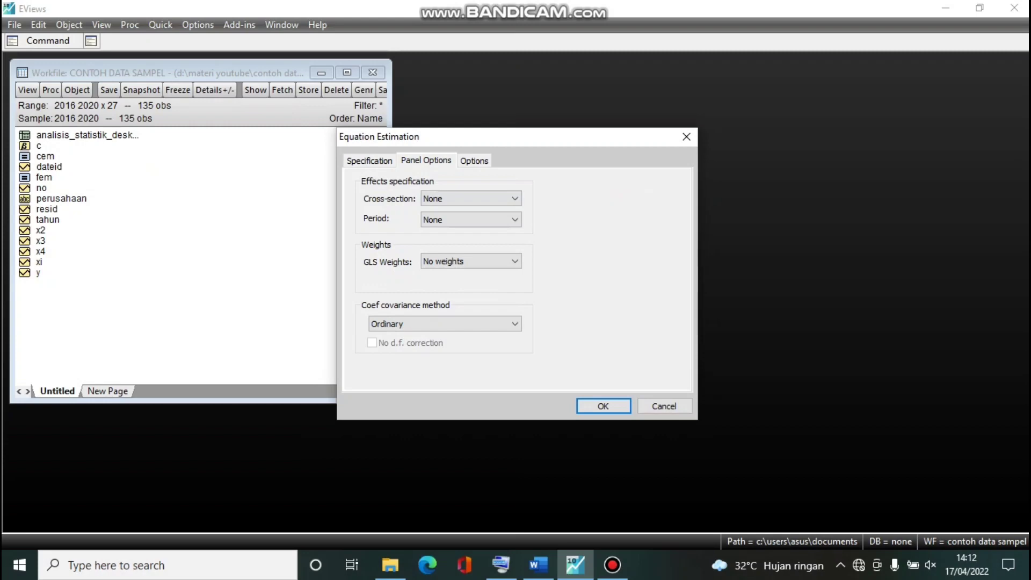
left_click(472, 199)
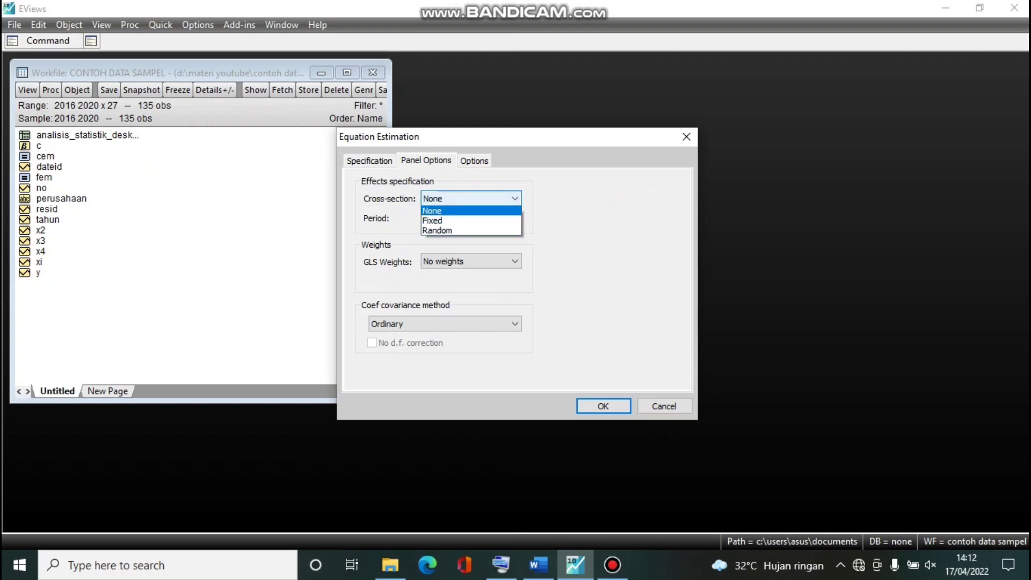
left_click(470, 232)
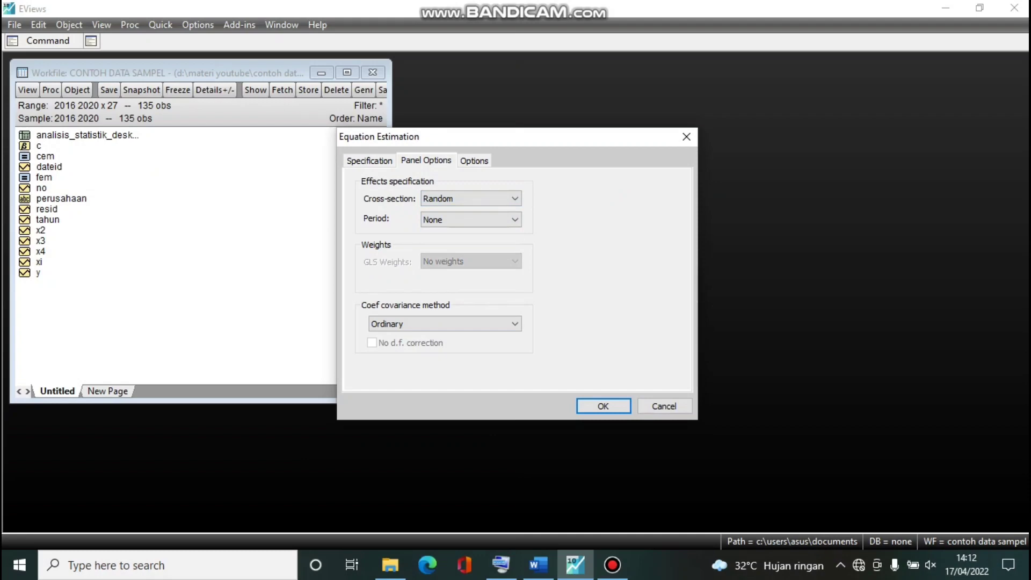
left_click(603, 406)
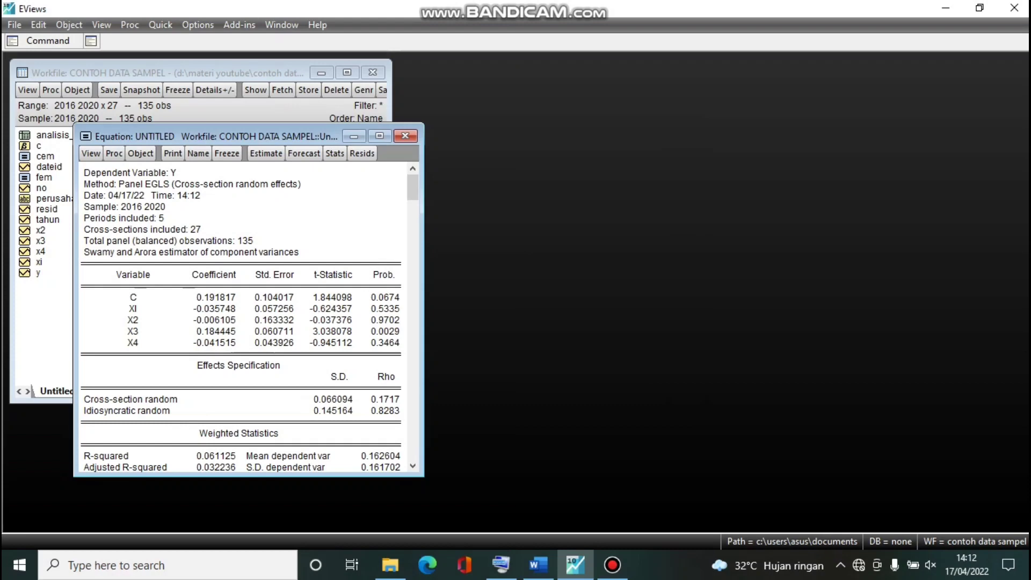
- Enlarge the random-effects output window, name the equation REM in the workfile, and close the window
left_click_drag(214, 136, 428, 108)
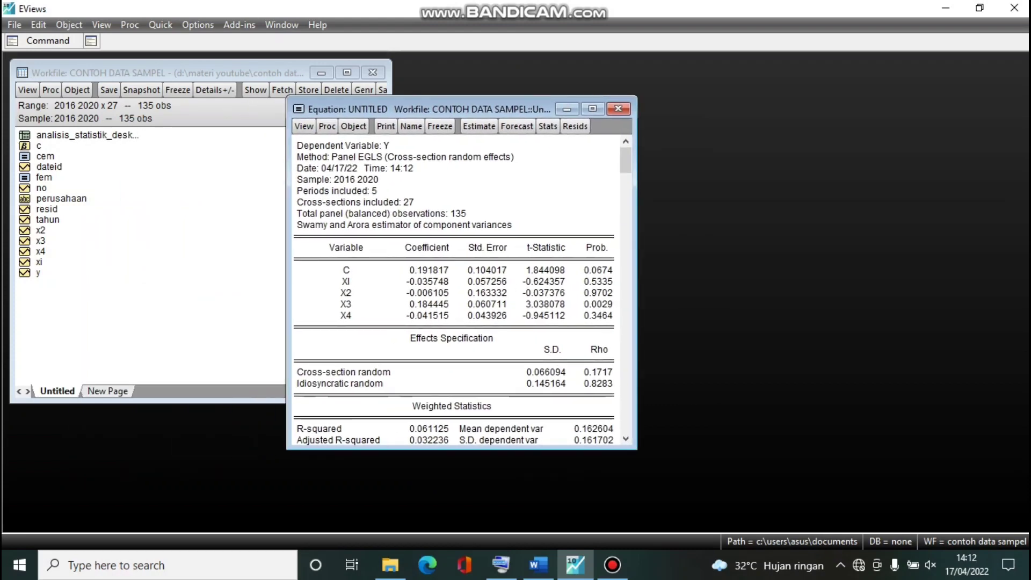
left_click_drag(636, 290, 713, 290)
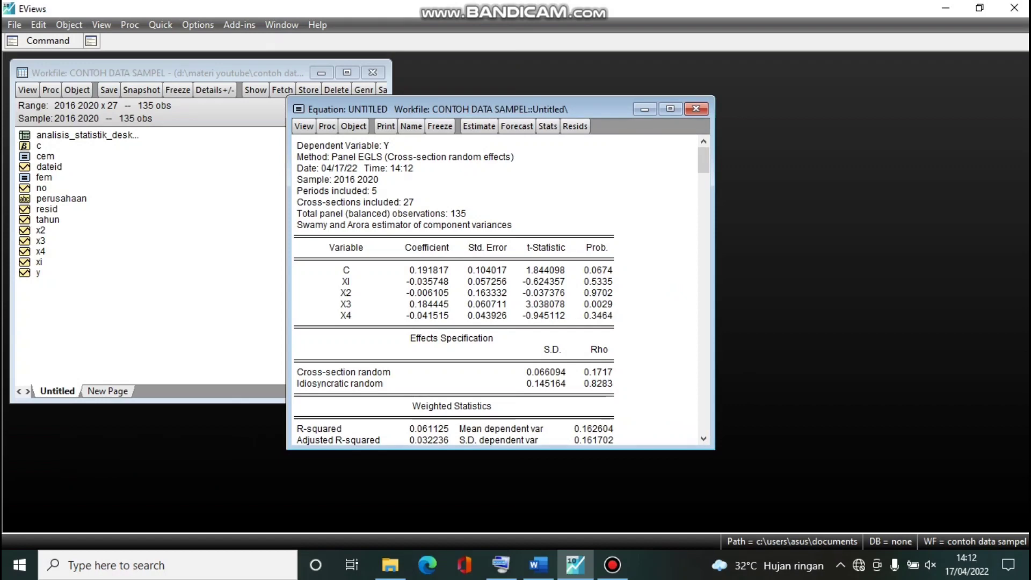
left_click_drag(500, 448, 499, 481)
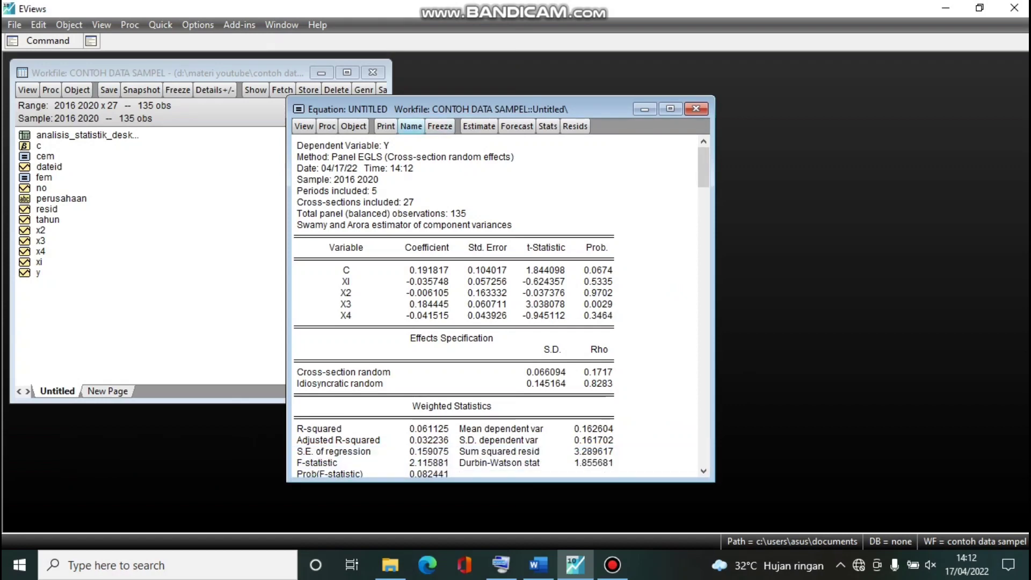
left_click(411, 126)
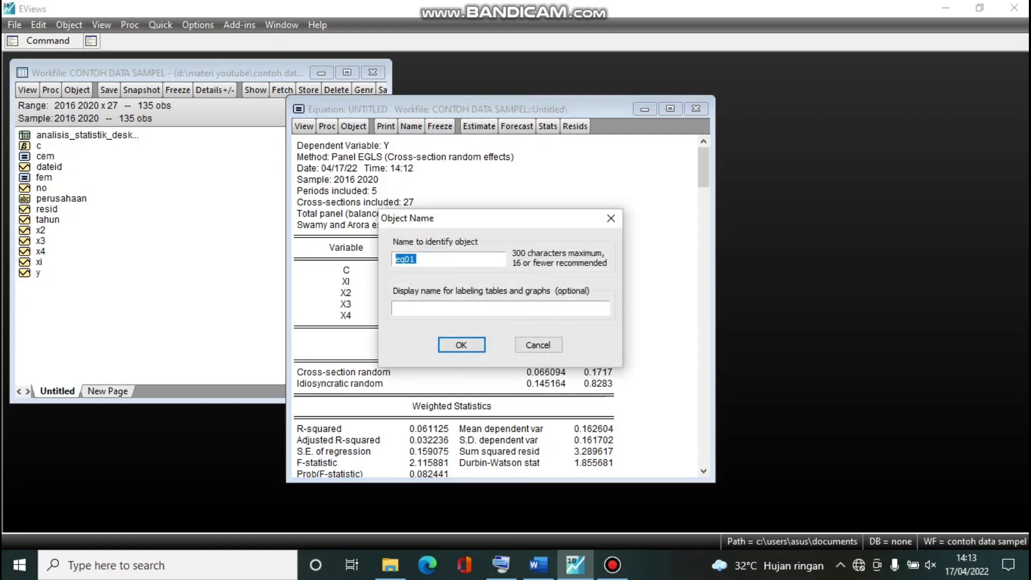
type("REM")
key("Return")
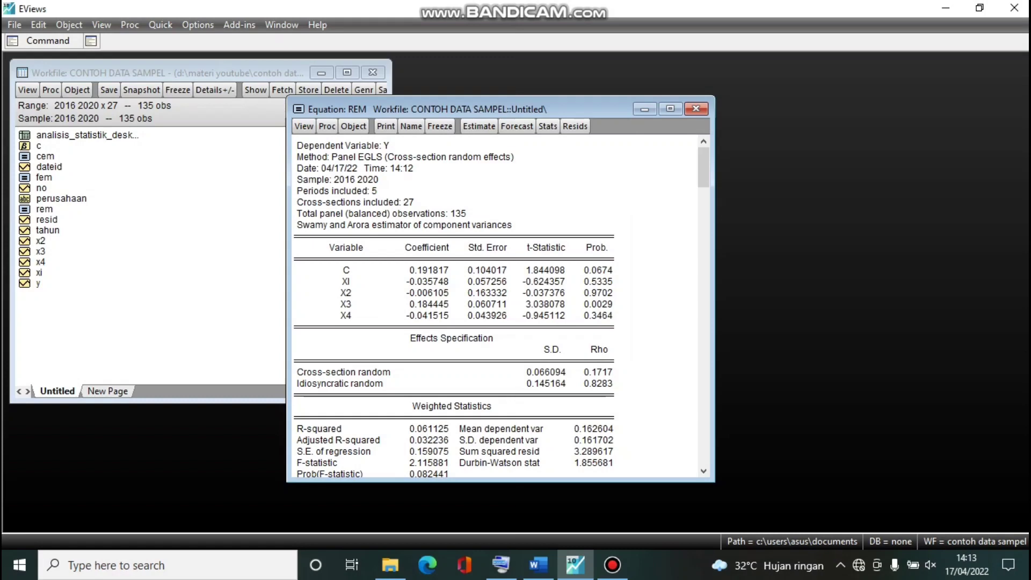
left_click(696, 109)
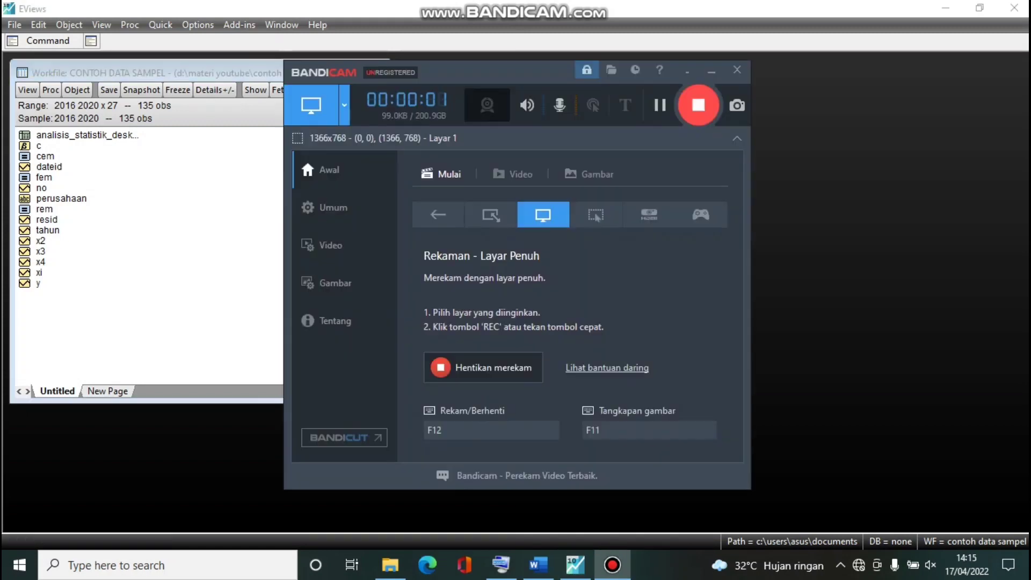
- Open the FEM equation, run the Redundant Fixed Effects - Likelihood Ratio test, and enlarge the window to show more of the test output
left_click(712, 70)
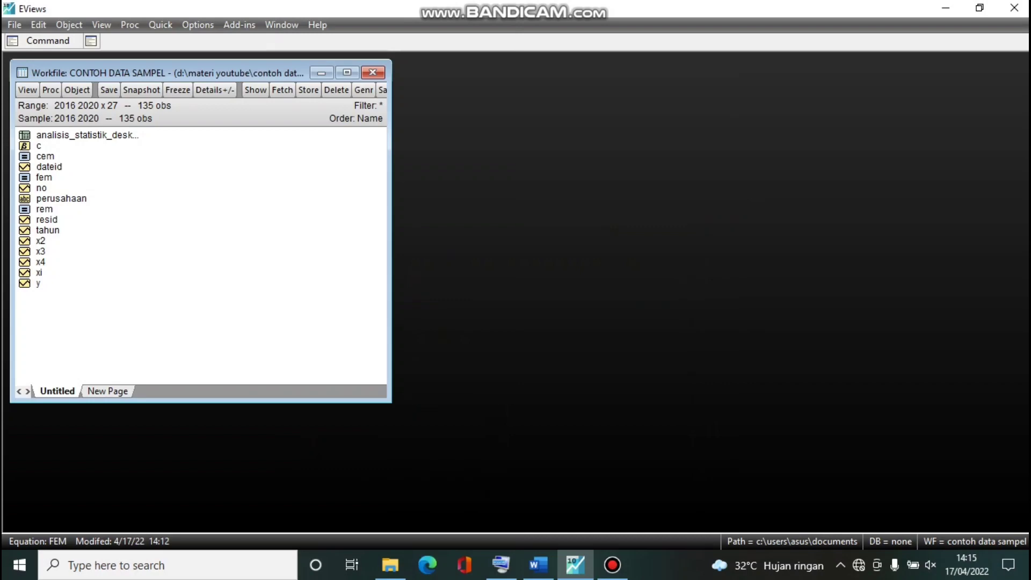
double_click(44, 177)
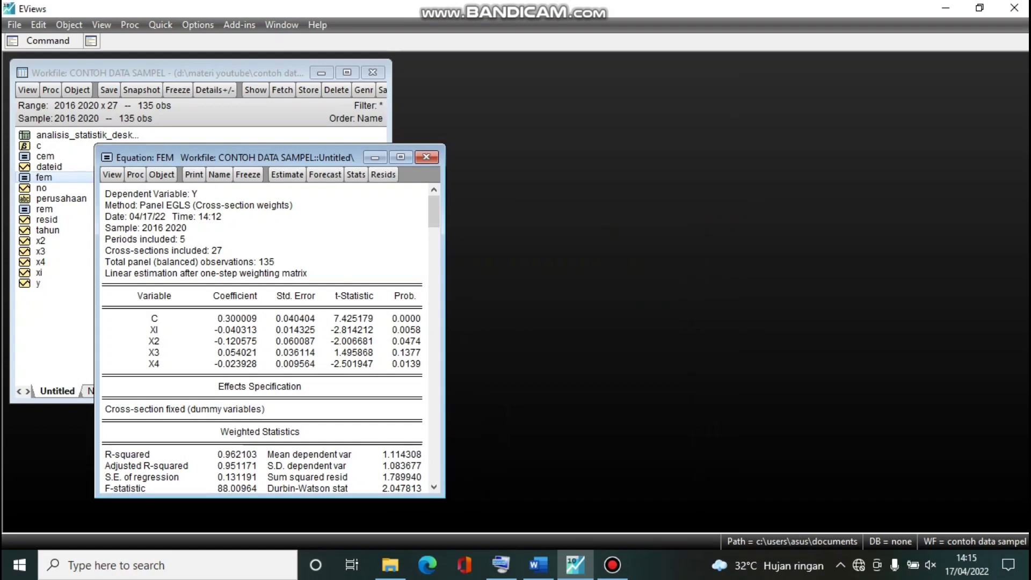
left_click_drag(242, 157, 442, 67)
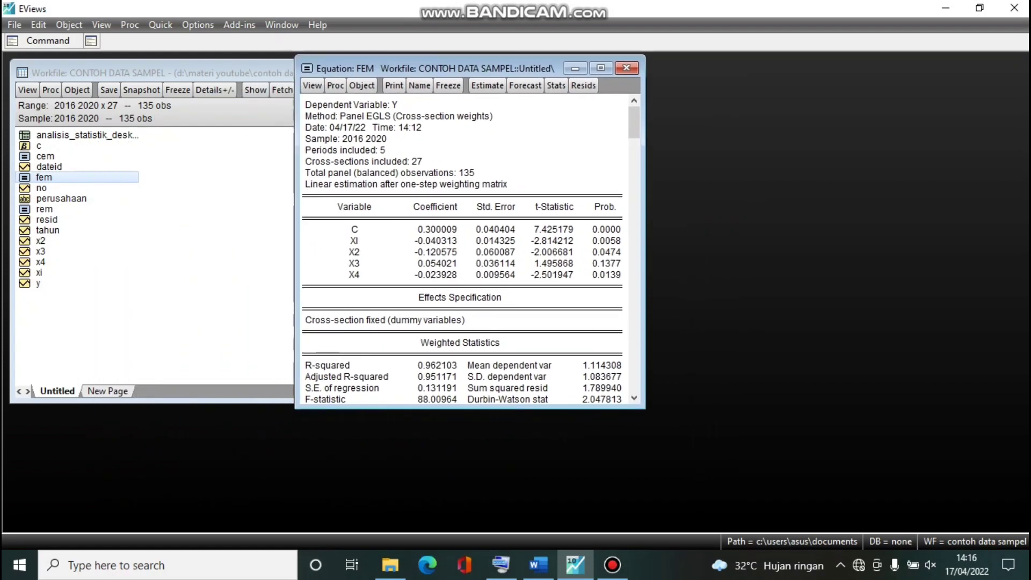
left_click(312, 85)
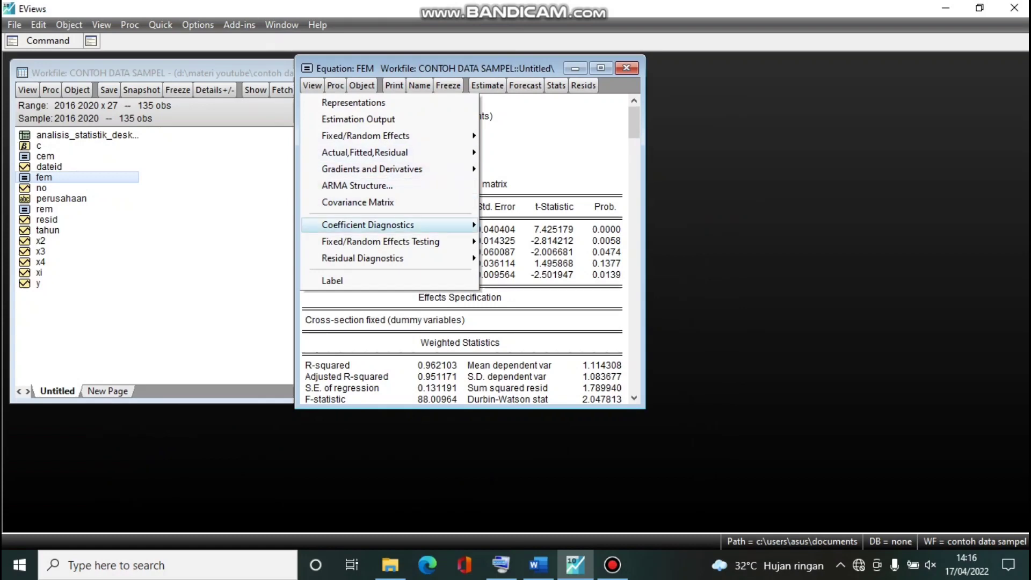
mouse_move(380, 241)
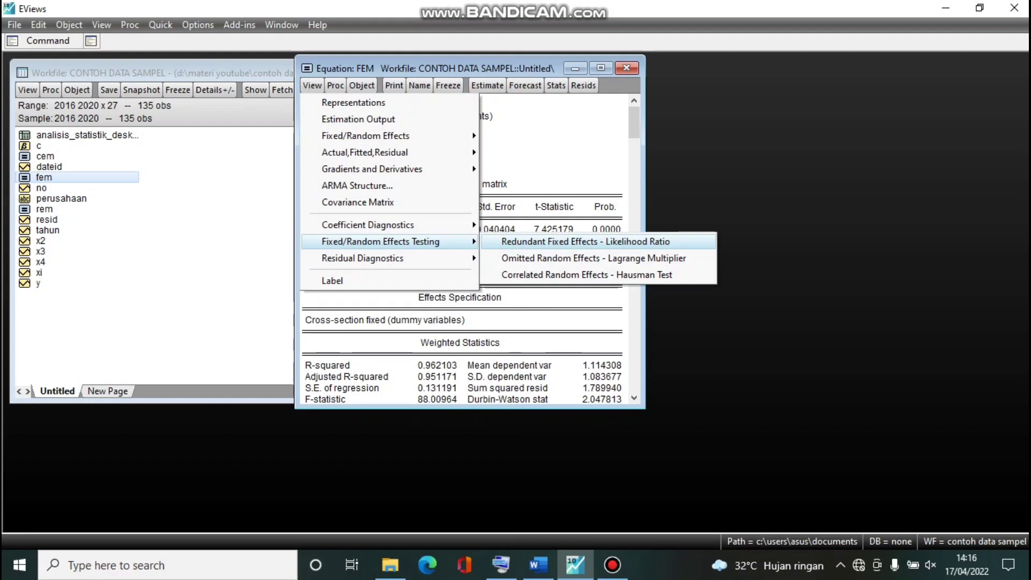
left_click(585, 242)
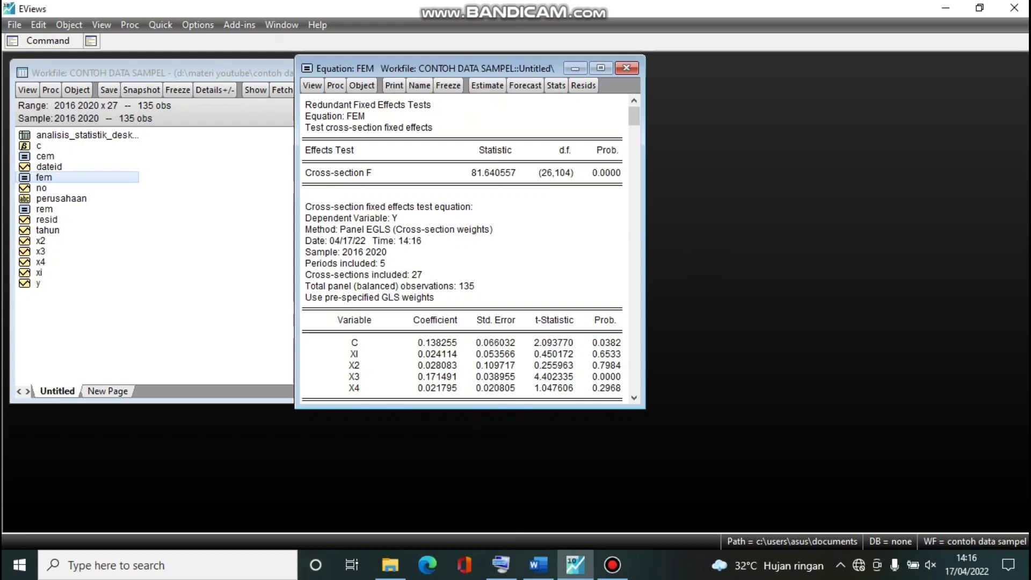
left_click_drag(644, 175, 709, 175)
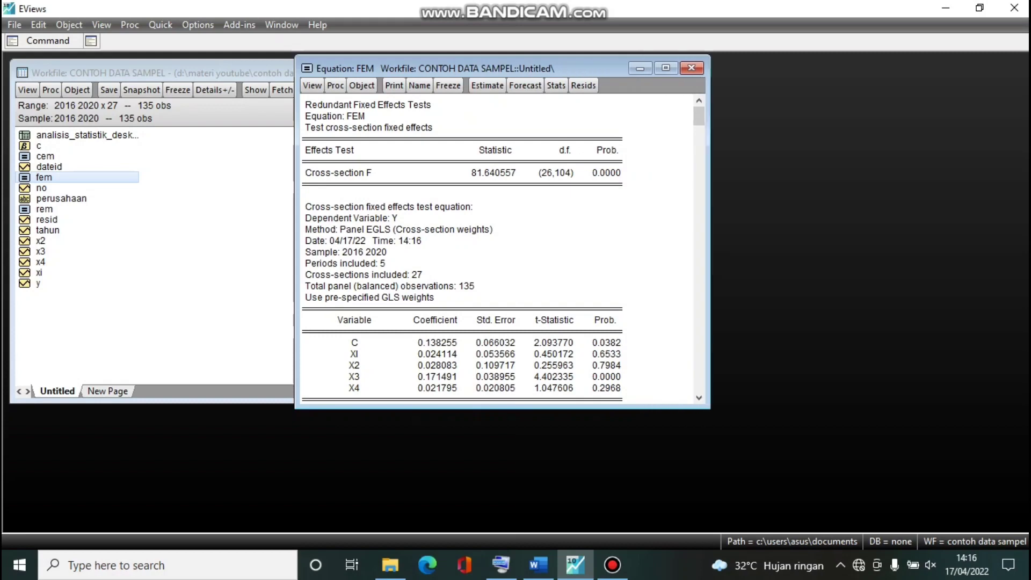
left_click_drag(590, 68, 710, 64)
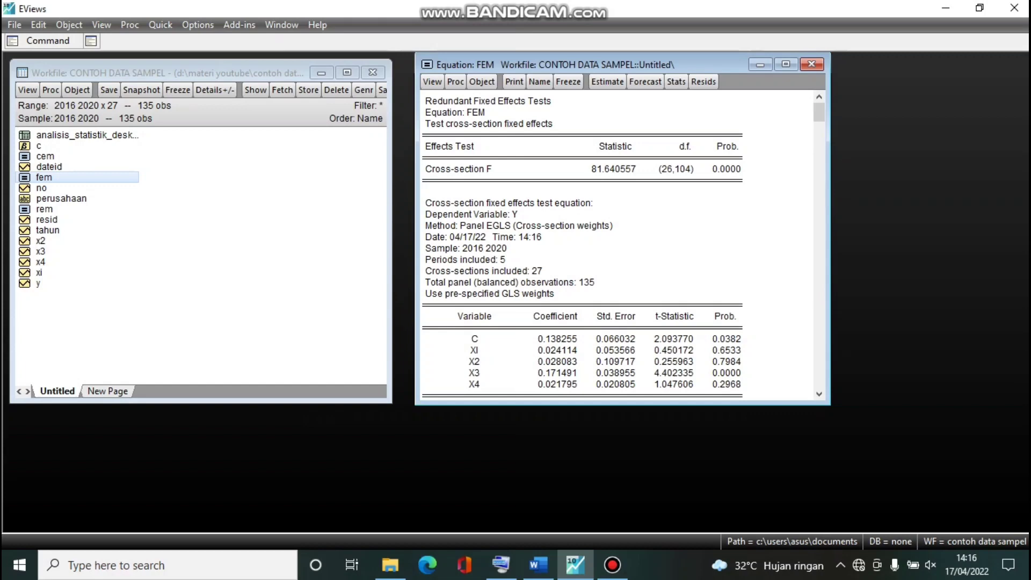
left_click_drag(623, 402, 623, 490)
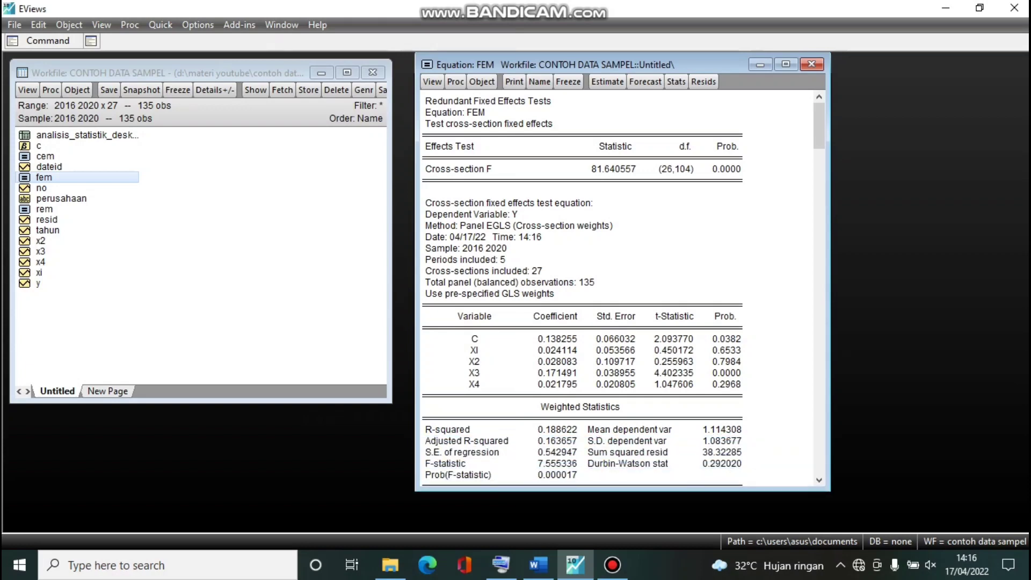
- Freeze the redundant fixed effects test output as a table and name it UJI_CHOW
left_click(568, 81)
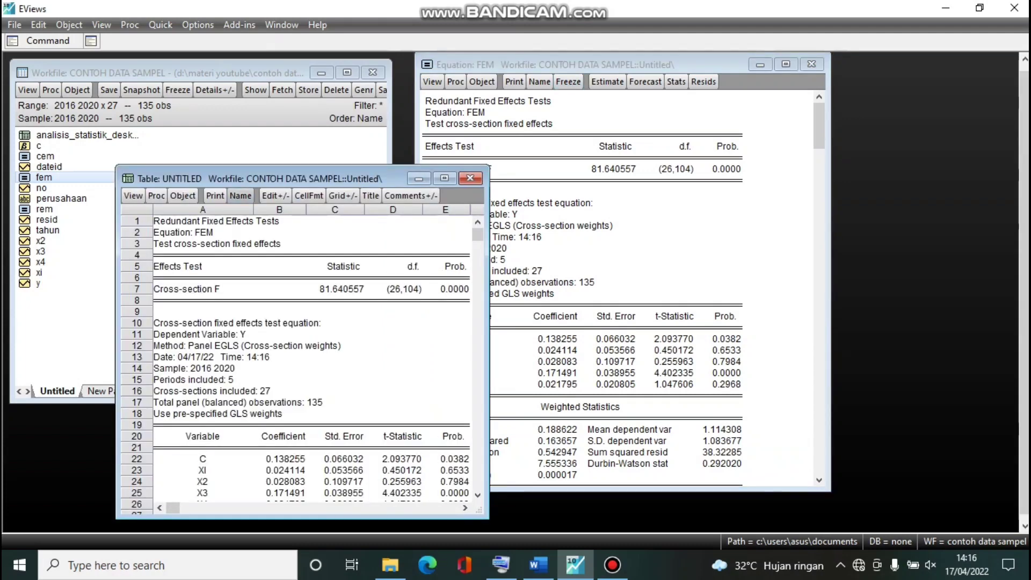
left_click(240, 196)
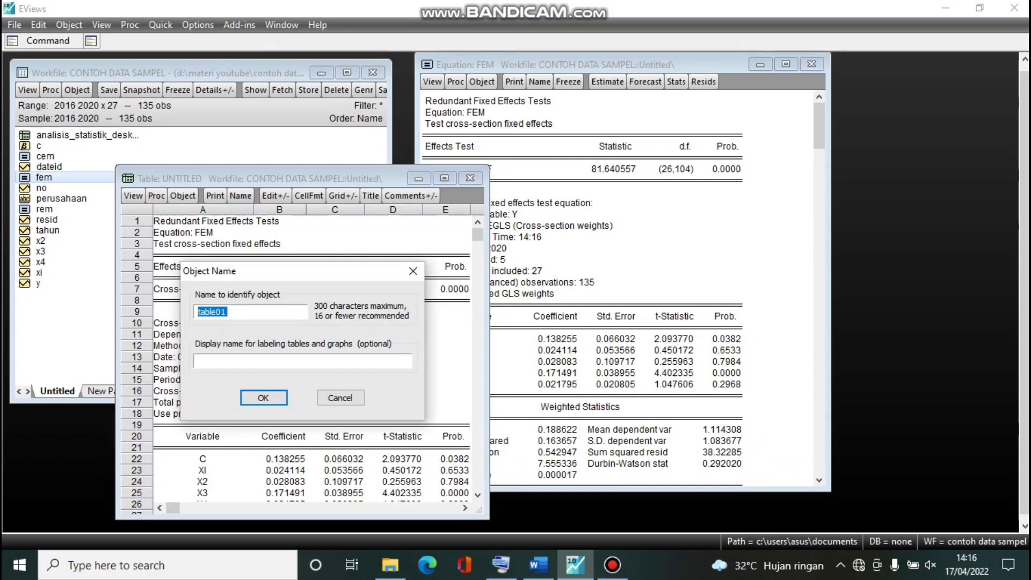
type("UJI_")
type("CHOW")
left_click(263, 398)
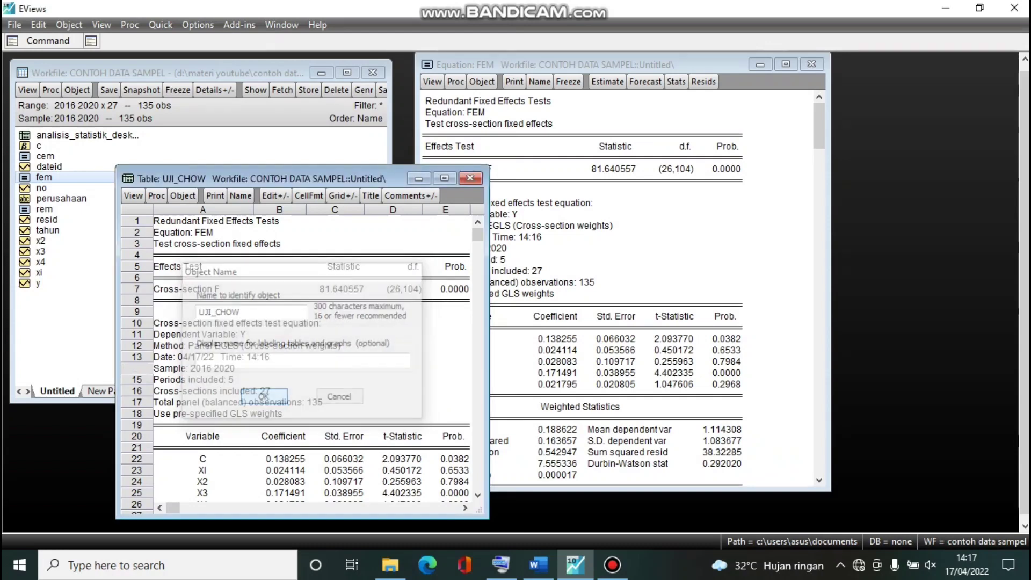
- Copy all the filled cells of the UJI_CHOW table in Text format with numbers as displayed
left_click_drag(488, 240, 566, 239)
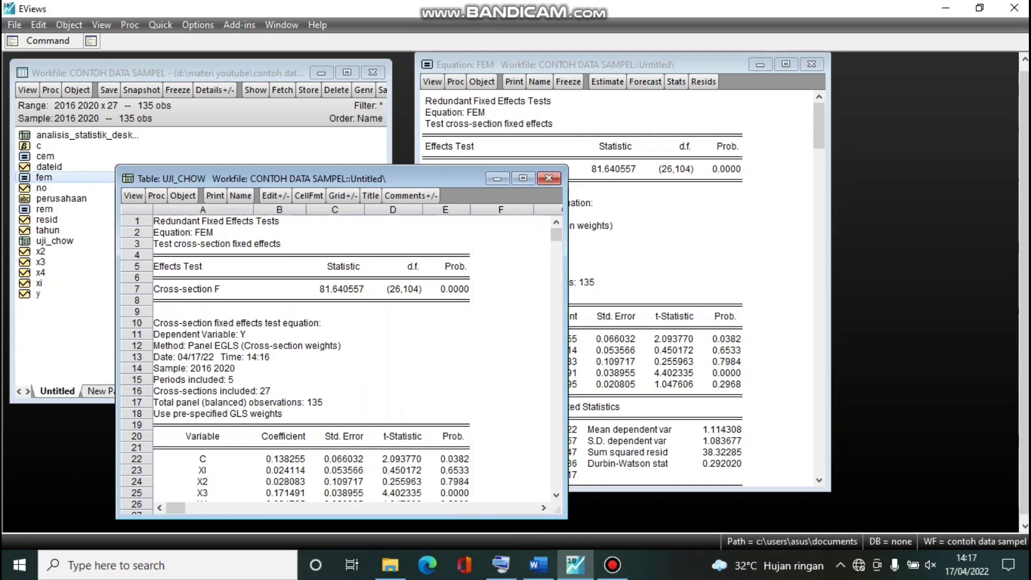
left_click_drag(156, 221, 456, 392)
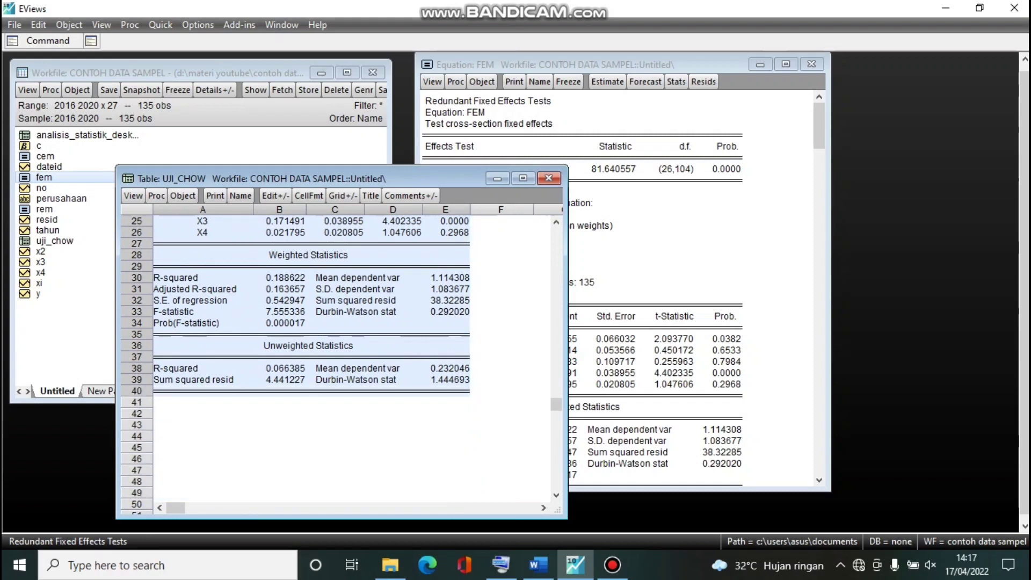
right_click(469, 392)
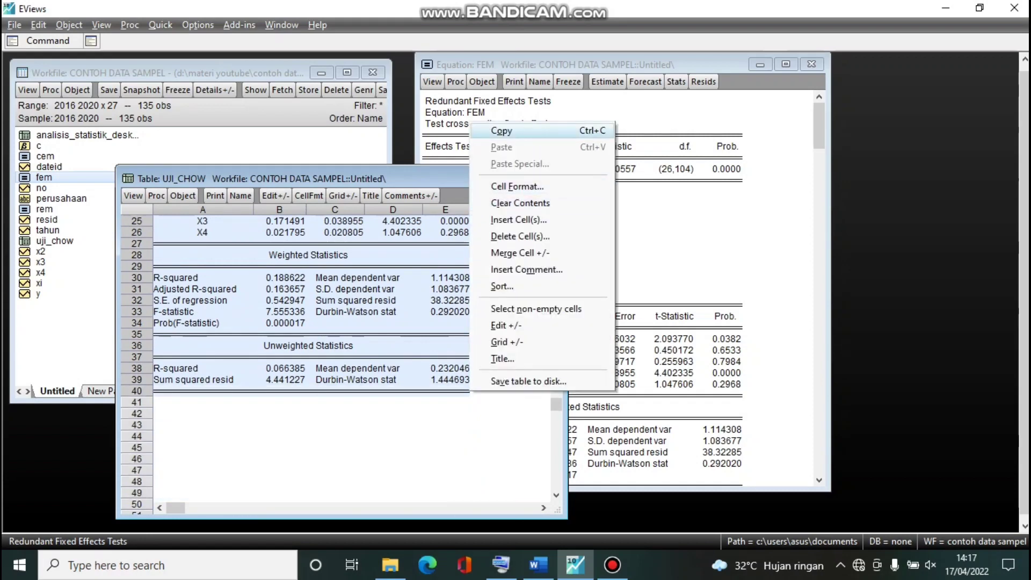
left_click(501, 130)
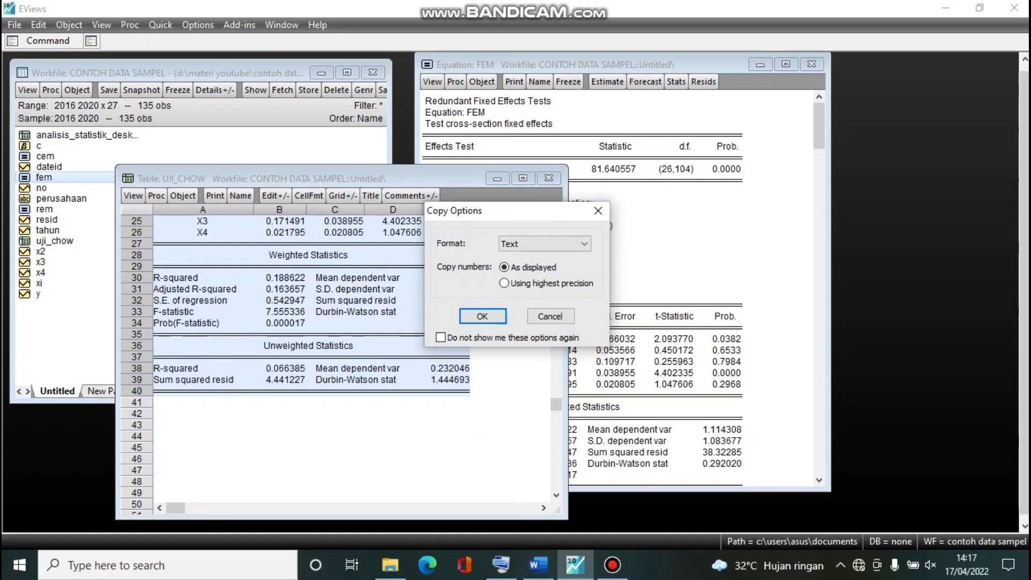
left_click(482, 316)
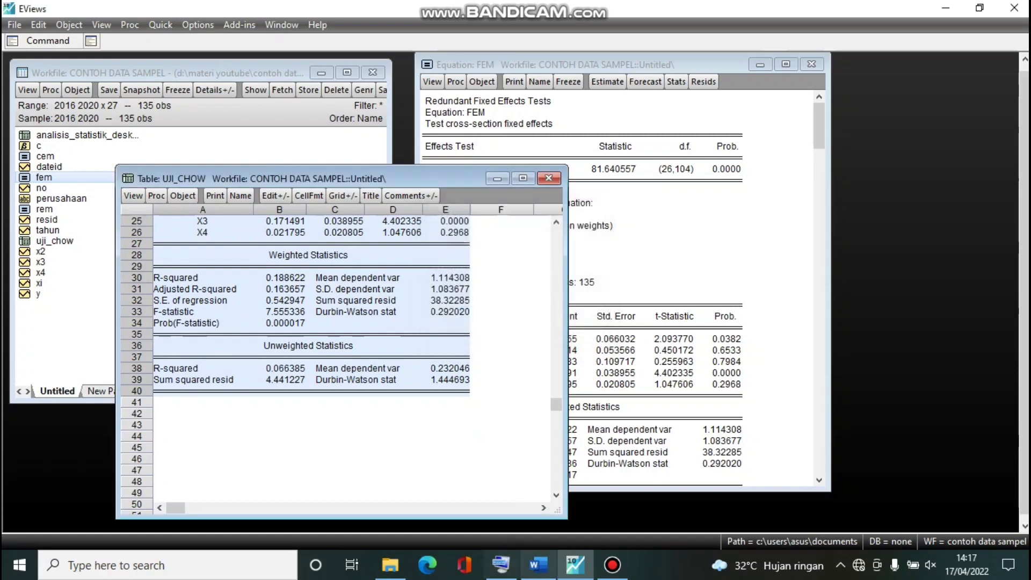
- Switch to the Word document and paste the copied test table on a new line under the UJI CHOW heading
left_click(537, 564)
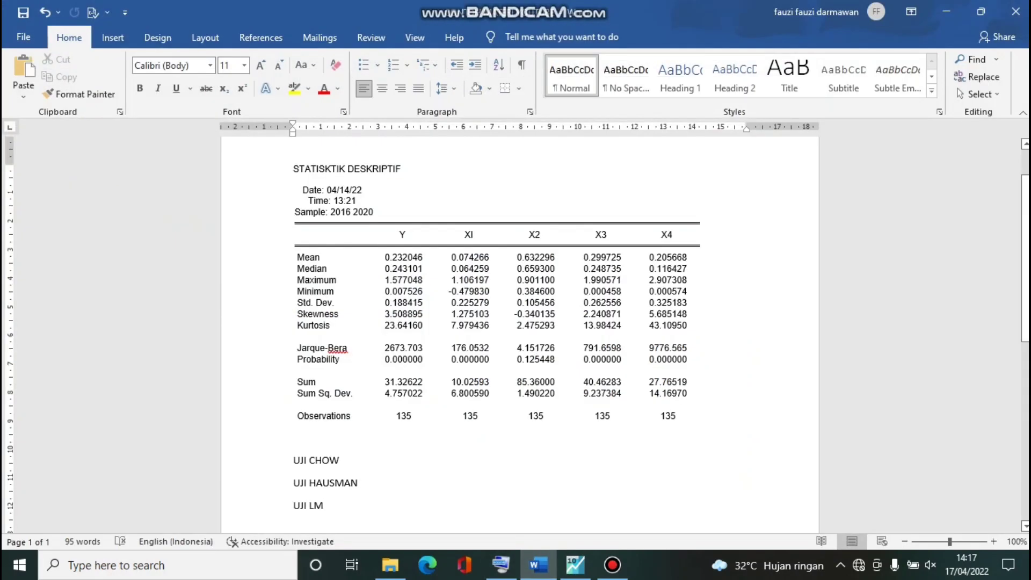
key("Return")
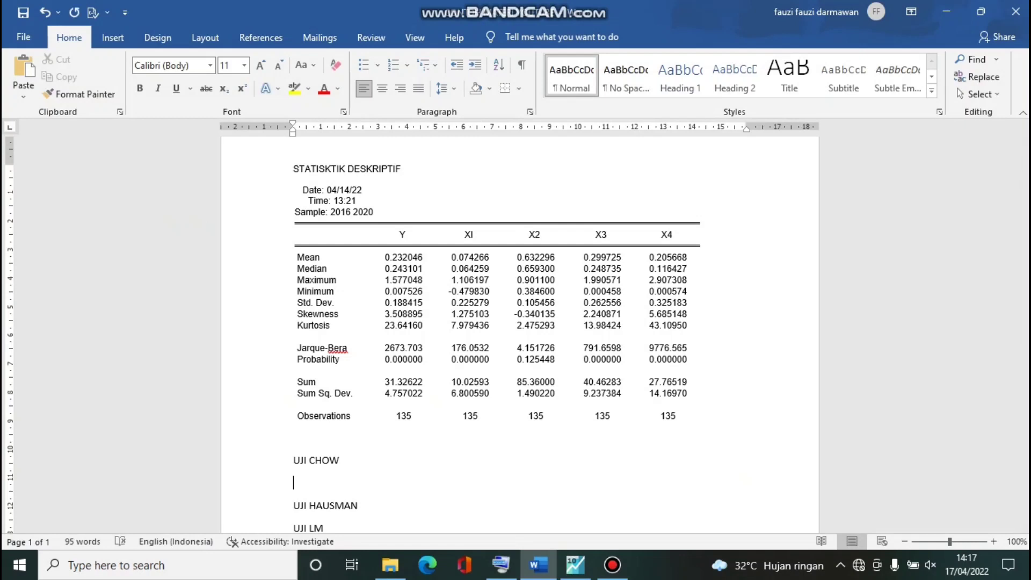
right_click(294, 486)
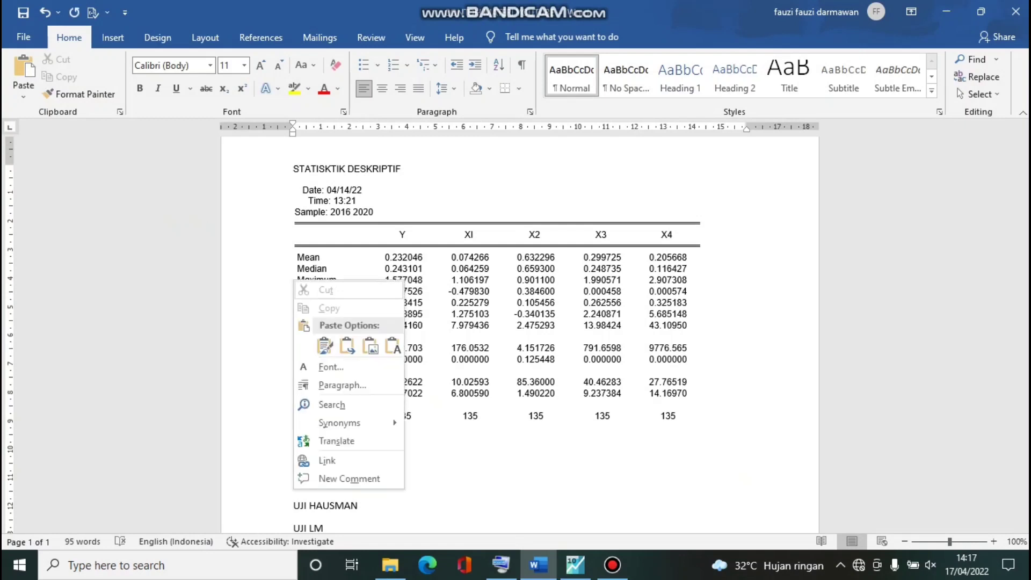
key("Escape")
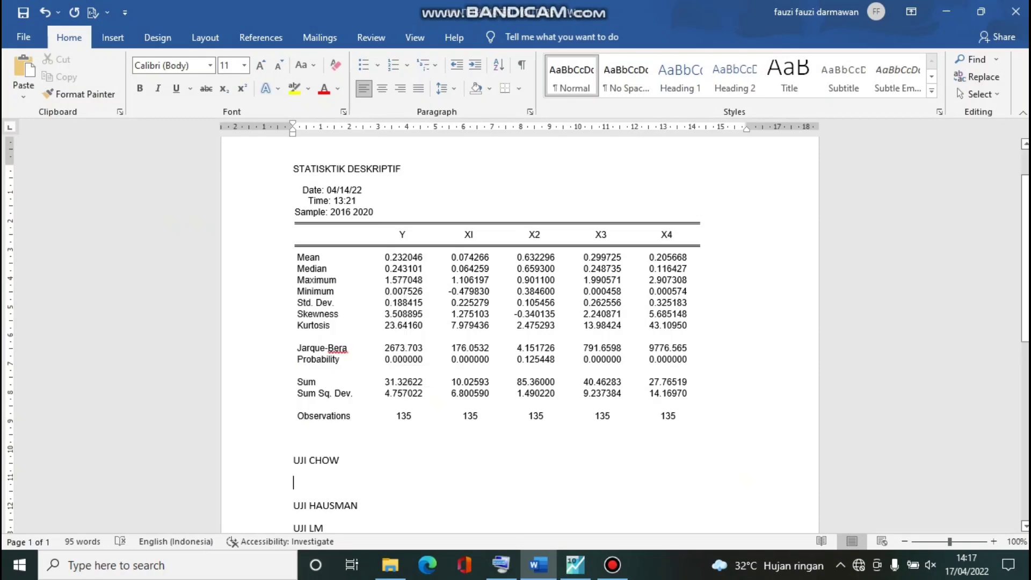
key("ctrl+v")
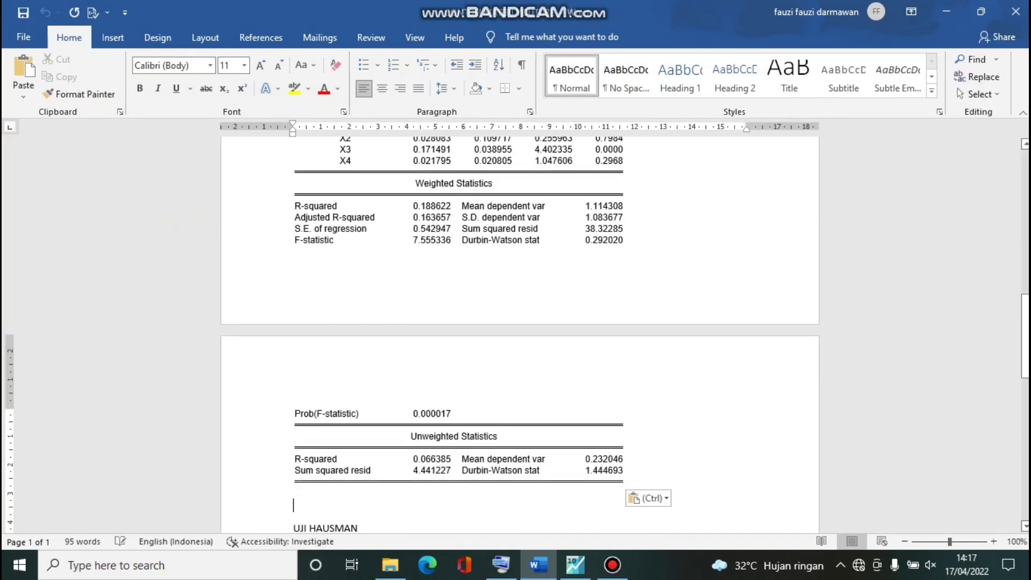
- Add a blank line directly under the UJI HAUSMAN heading
key("Down")
key("Down")
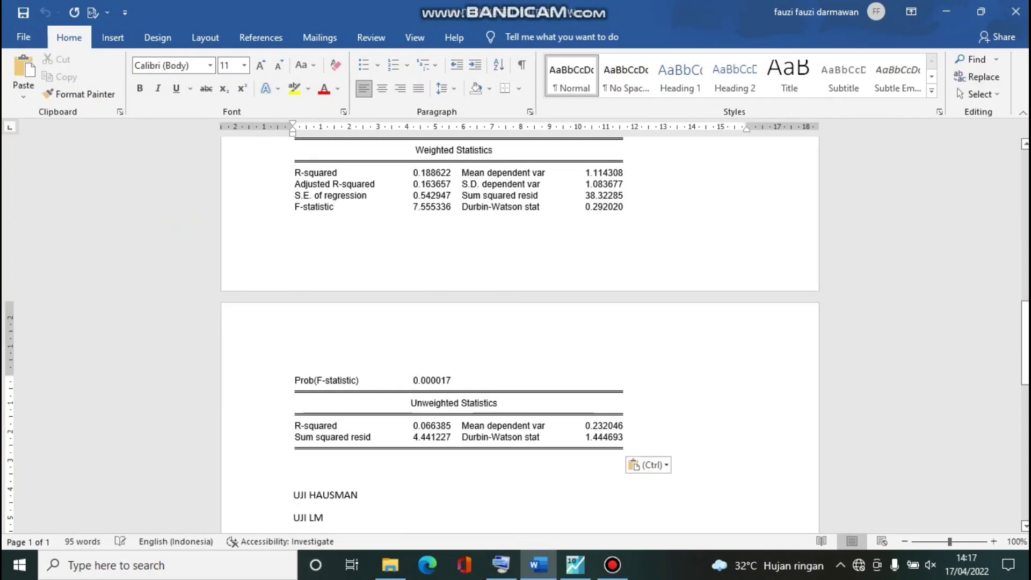
key("Left")
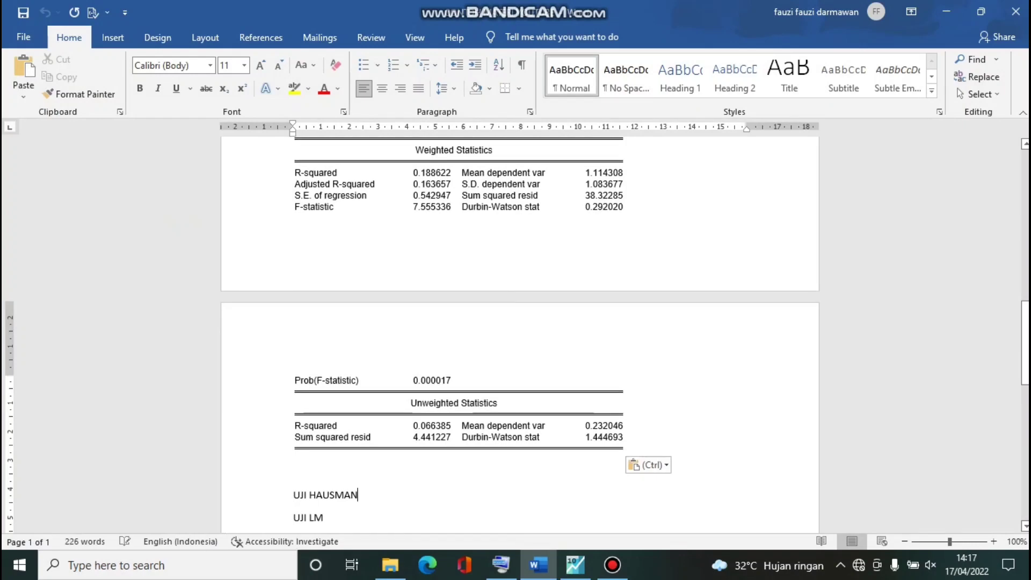
key("Return")
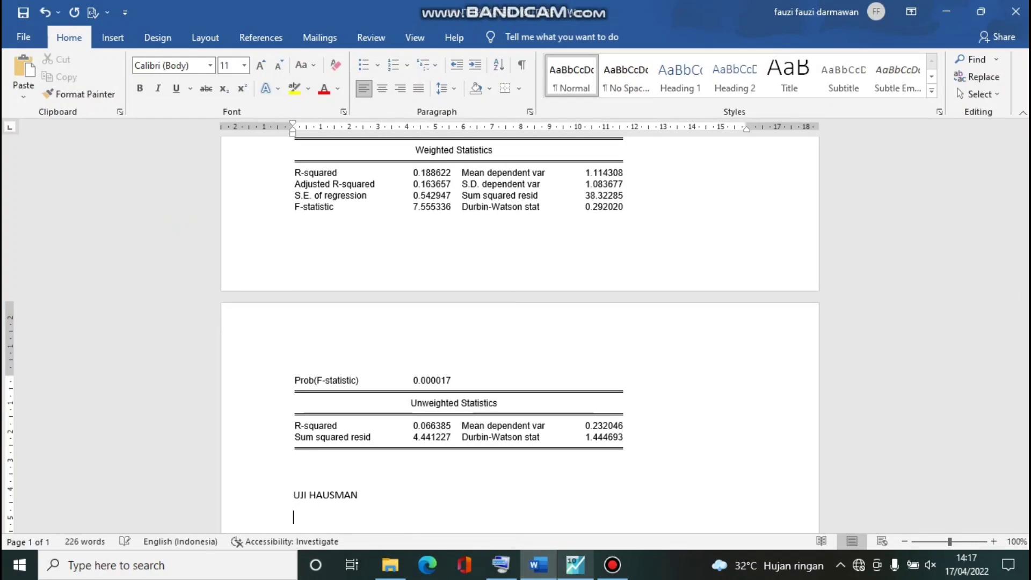
- Switch to EViews and close the UJI_CHOW table and the FEM equation
left_click(575, 565)
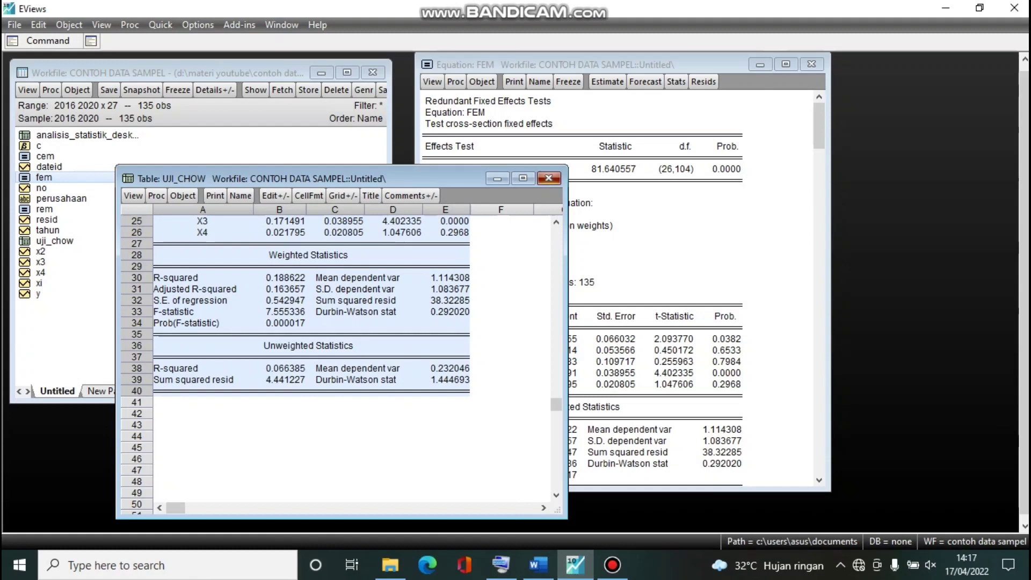
left_click(548, 178)
left_click(811, 65)
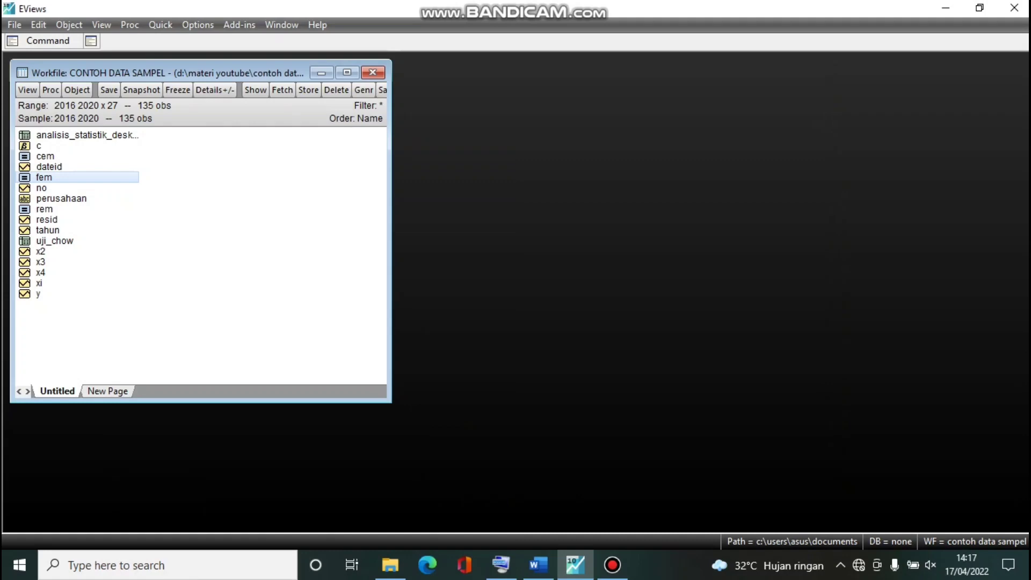
- Open the REM equation, run the Correlated Random Effects - Hausman Test, and enlarge the window to show more of the output
double_click(44, 210)
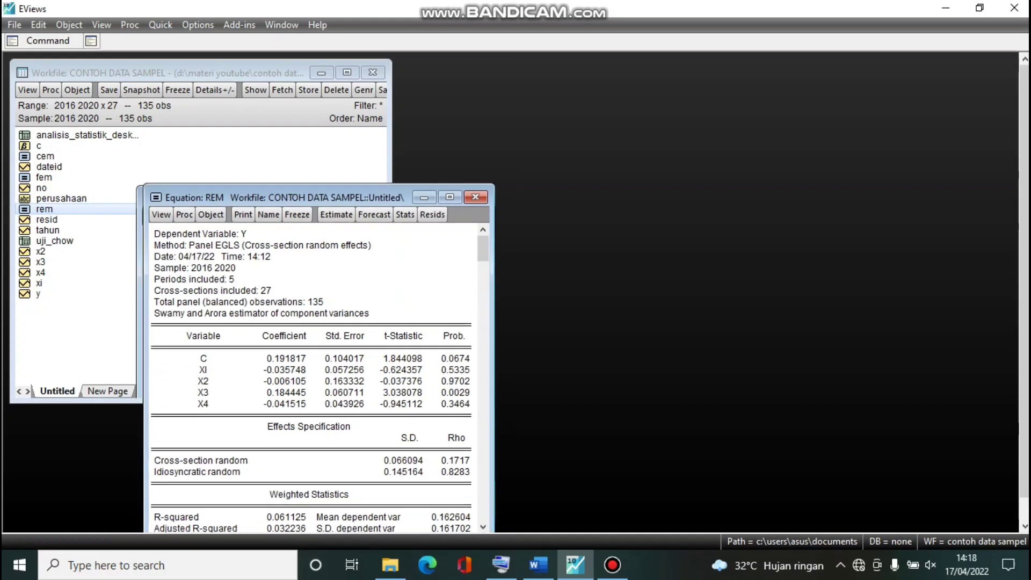
left_click_drag(322, 200, 447, 106)
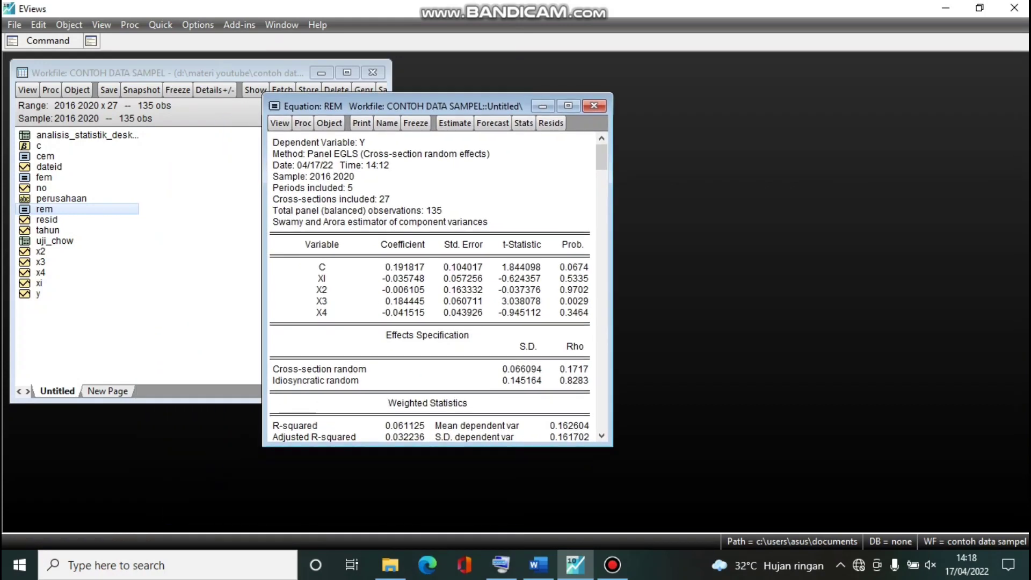
left_click(279, 123)
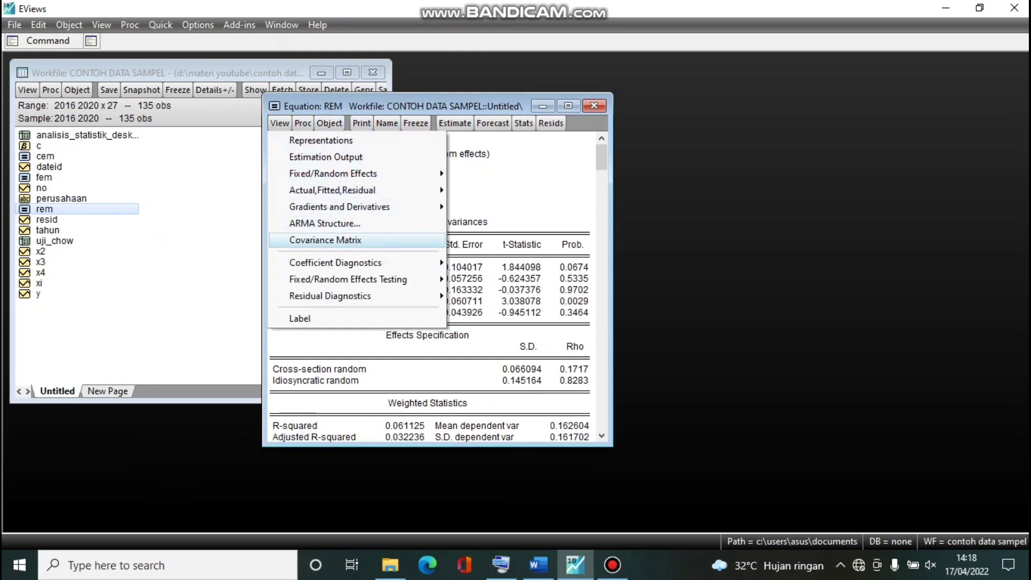
mouse_move(348, 279)
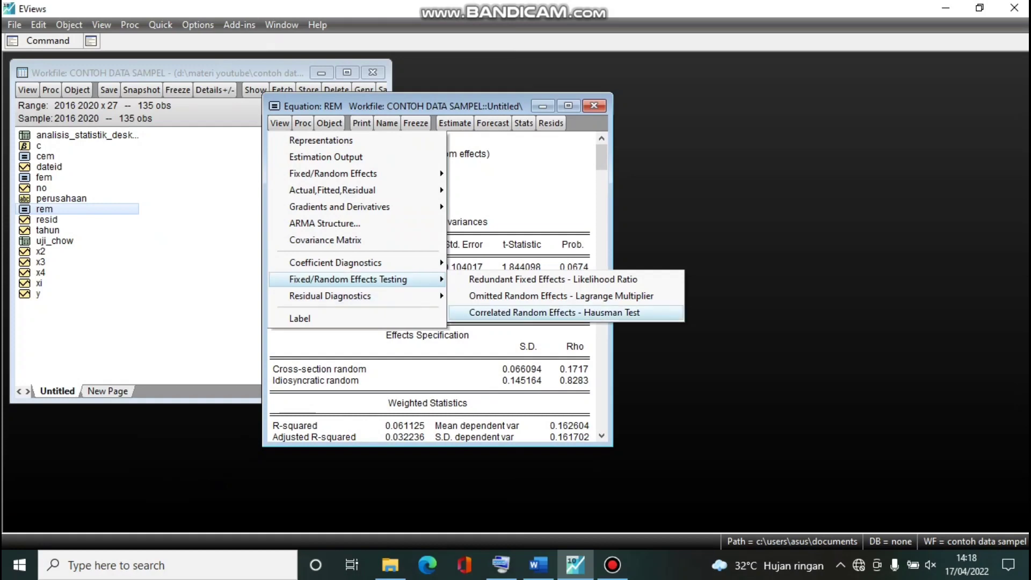
left_click(554, 312)
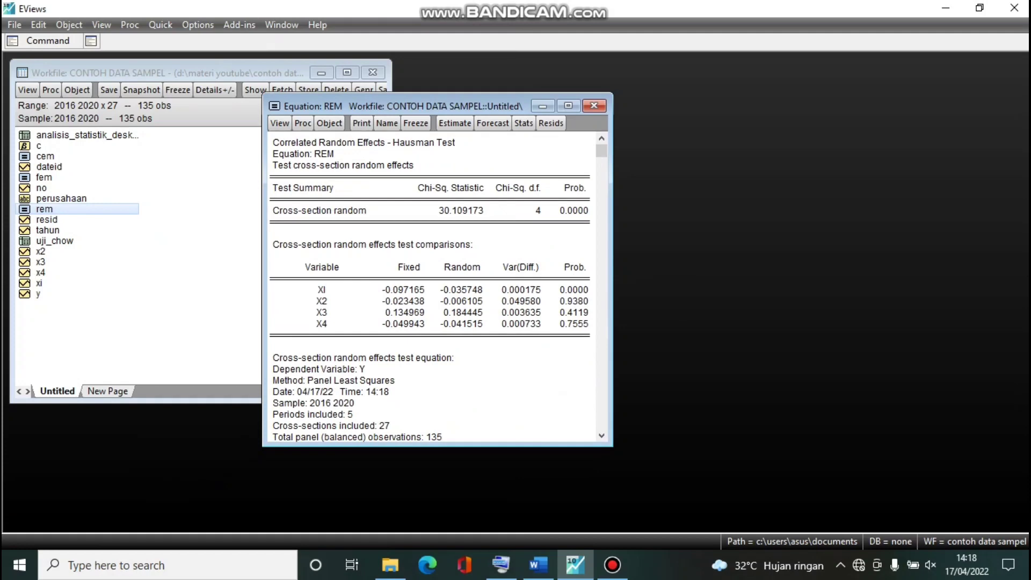
left_click_drag(612, 269, 638, 269)
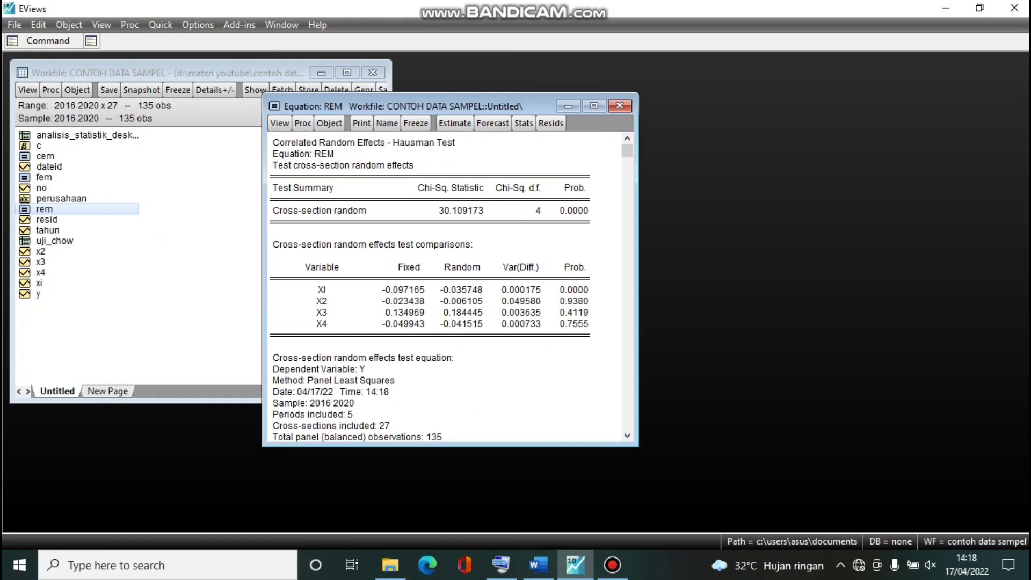
left_click_drag(450, 445, 450, 481)
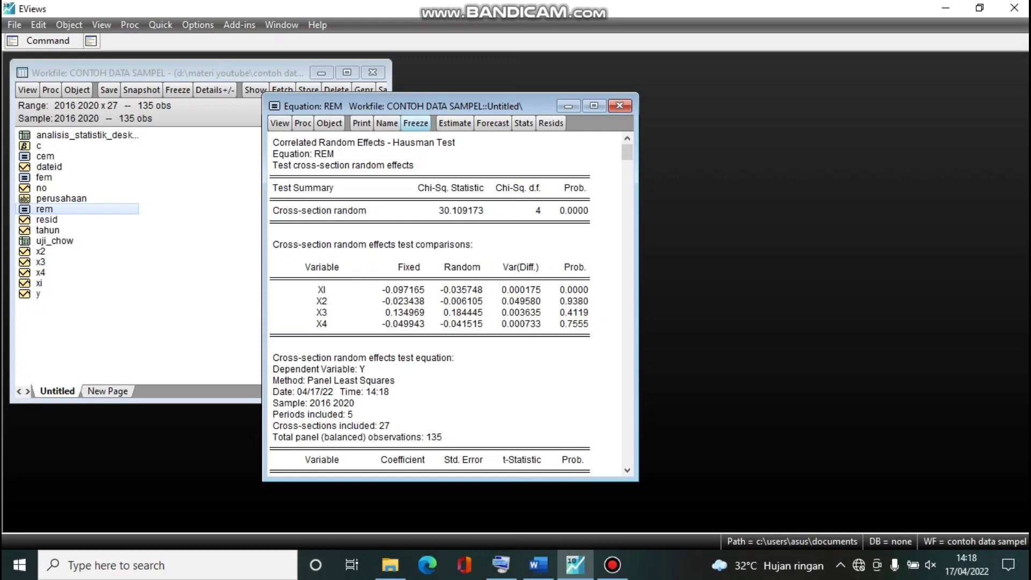
- Freeze the Hausman test output as a table and name it UJI_HAUSMAN
left_click(416, 123)
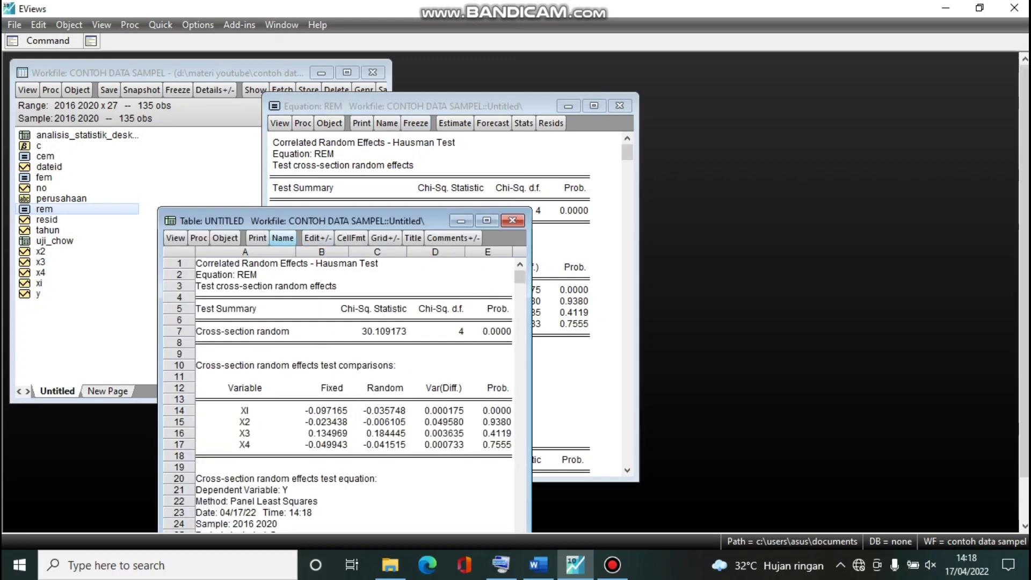
left_click(282, 238)
type("UJI")
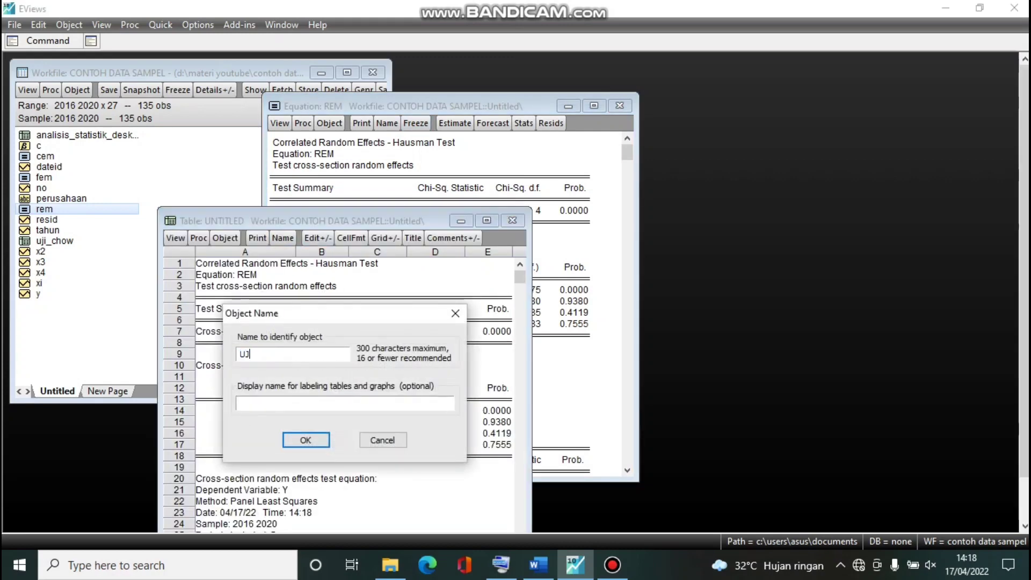
type("_HAUSMAN")
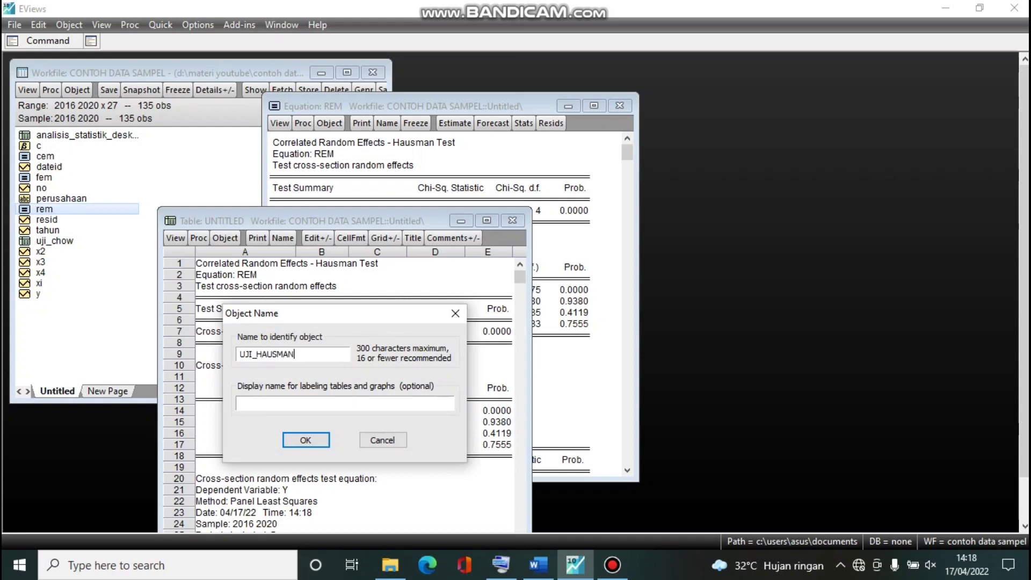
key("Return")
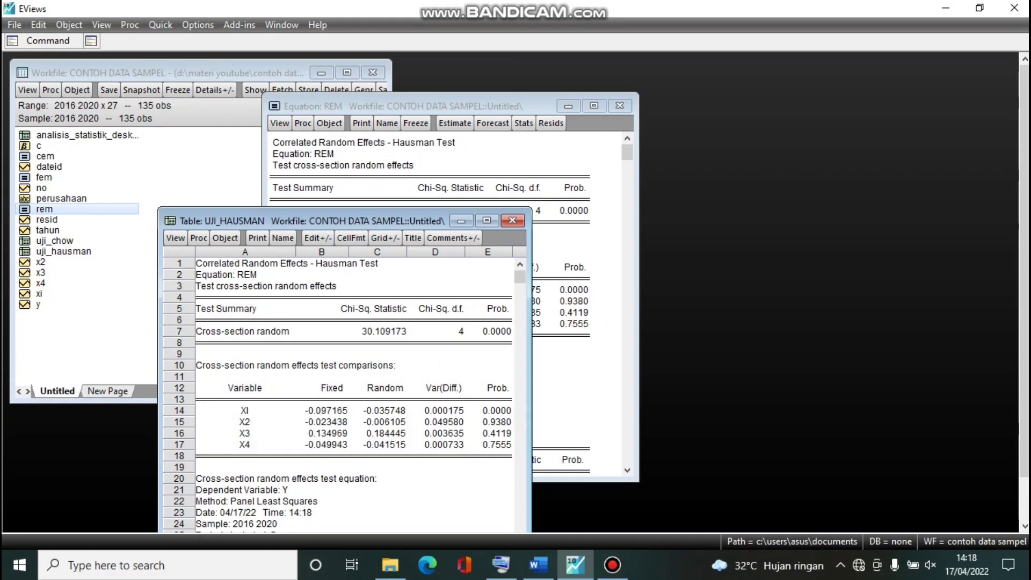
- Copy all the filled cells of the UJI_HAUSMAN table in Text format with numbers as displayed
left_click_drag(343, 221, 385, 133)
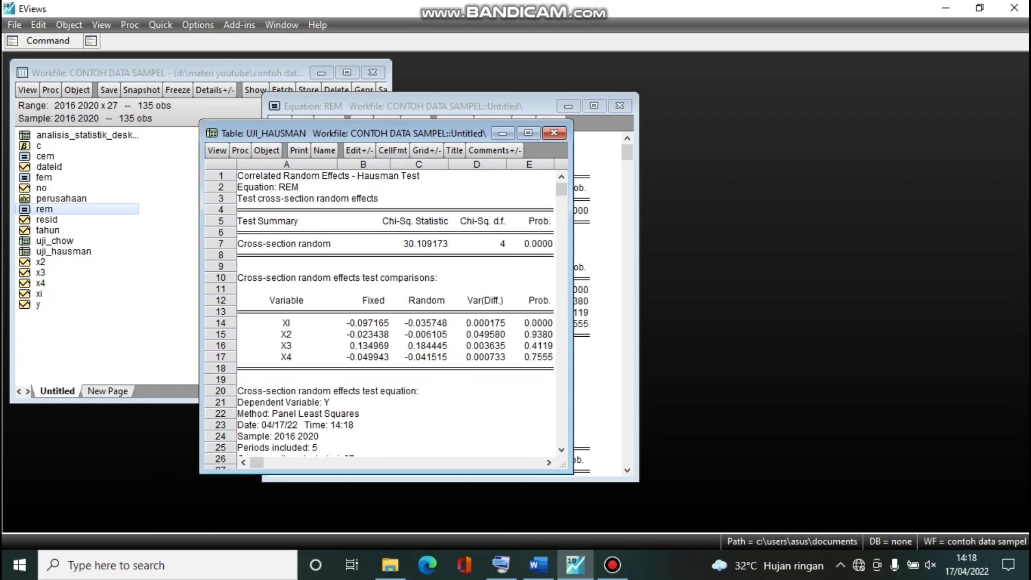
left_click_drag(292, 176, 529, 232)
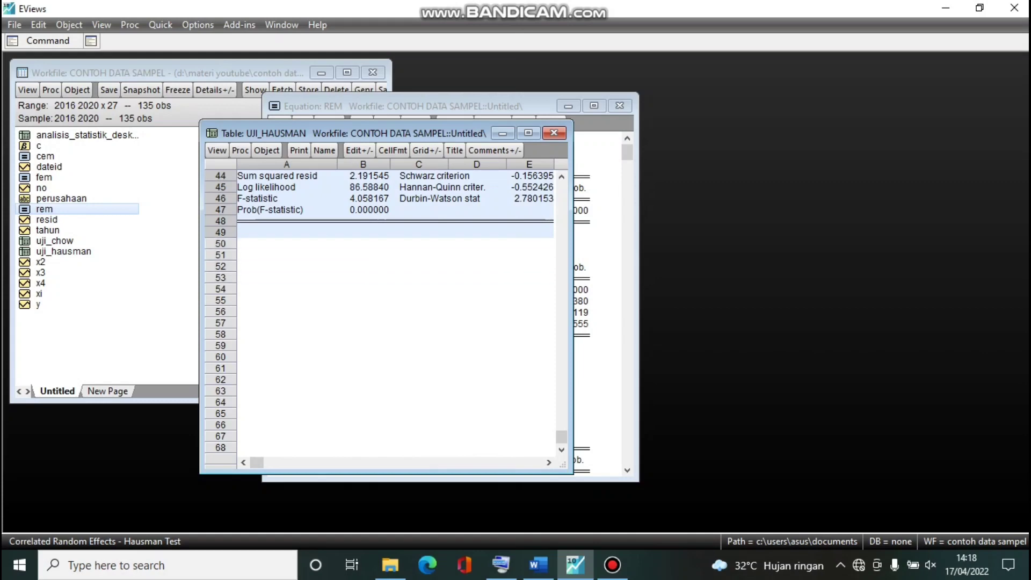
right_click(537, 231)
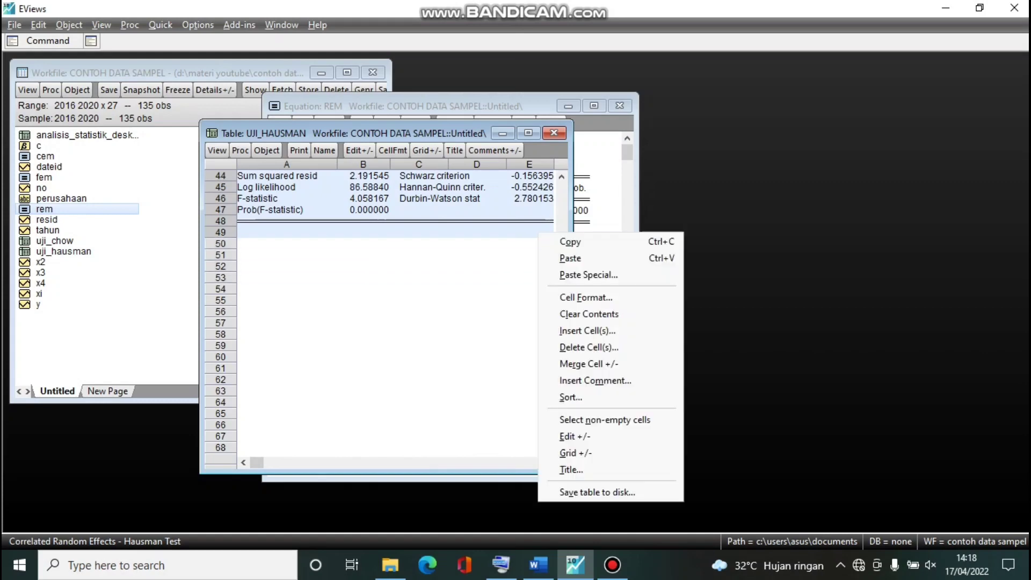
left_click(565, 241)
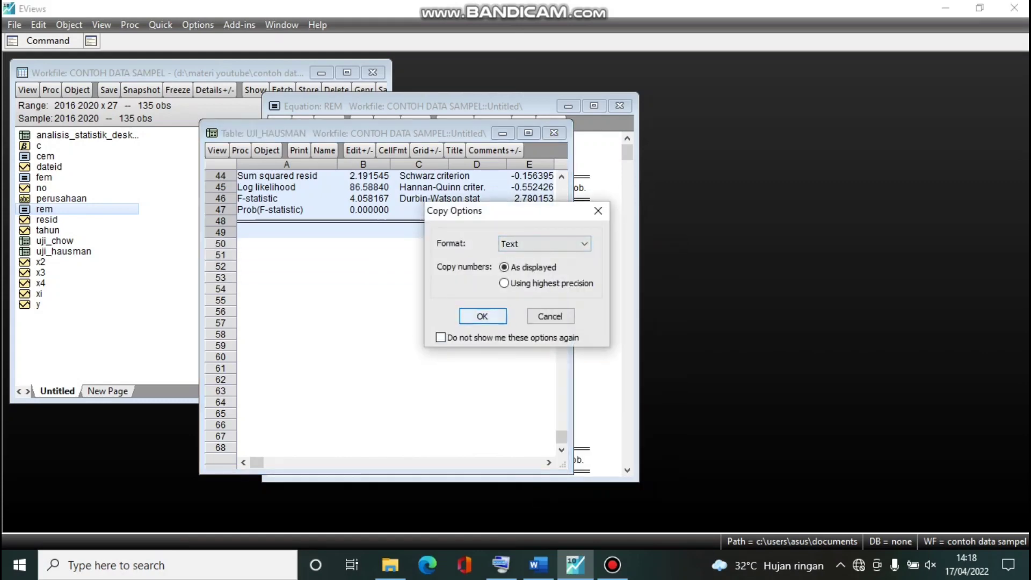
left_click(482, 315)
left_click(548, 463)
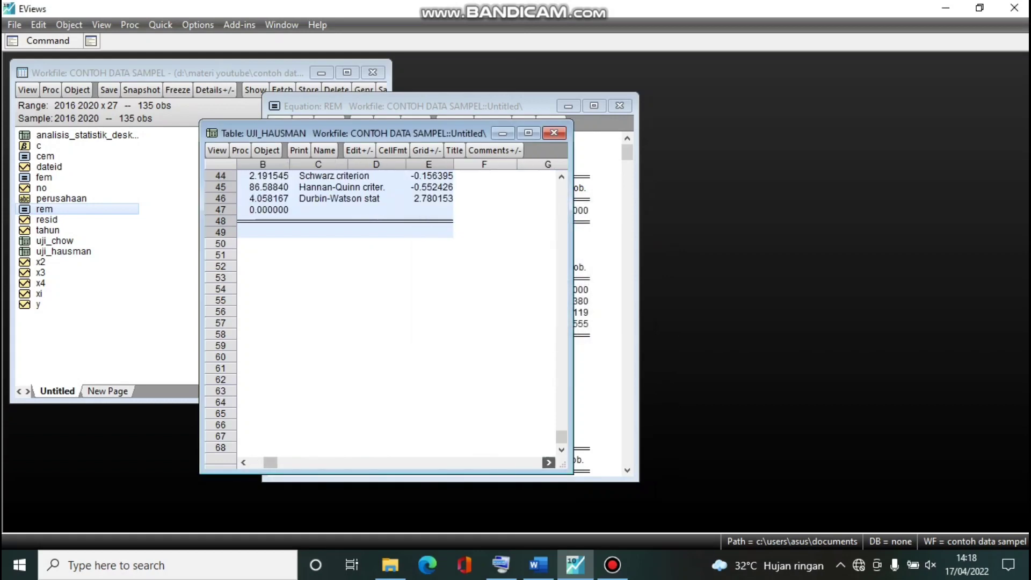
- Switch to the Word document and paste the Hausman test table under the UJI HAUSMAN heading, keeping source formatting
left_click(538, 565)
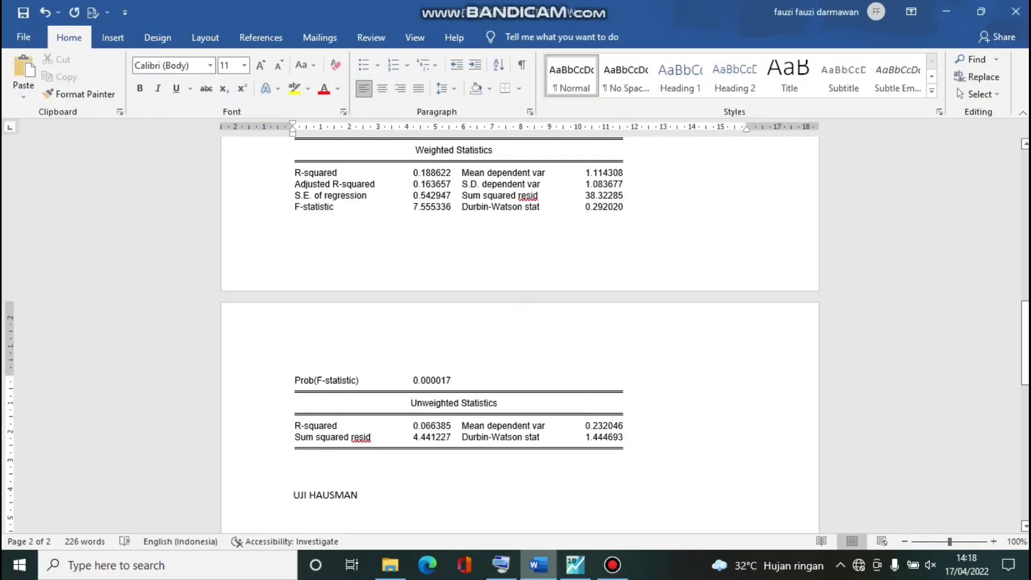
right_click(294, 519)
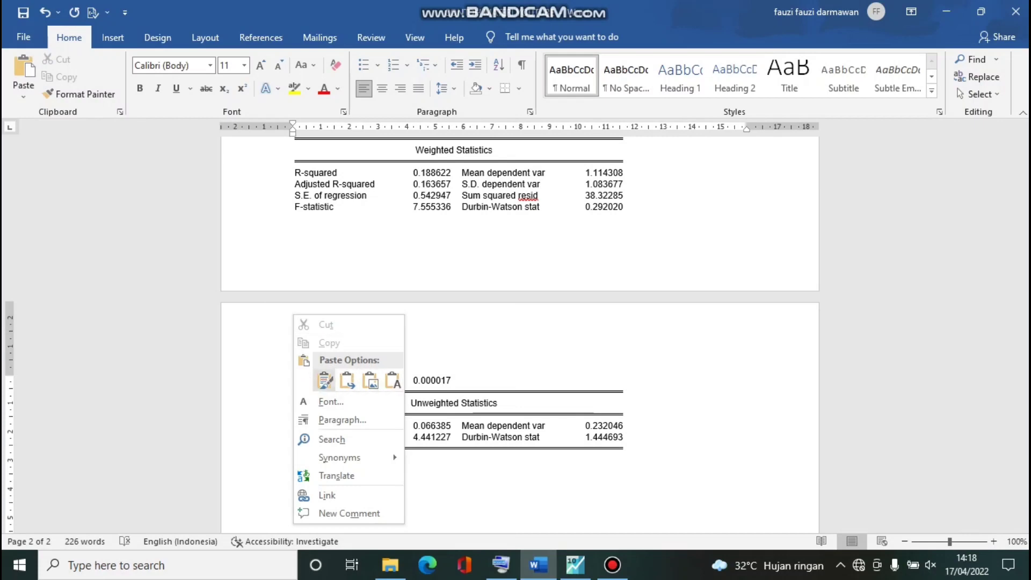
left_click(324, 380)
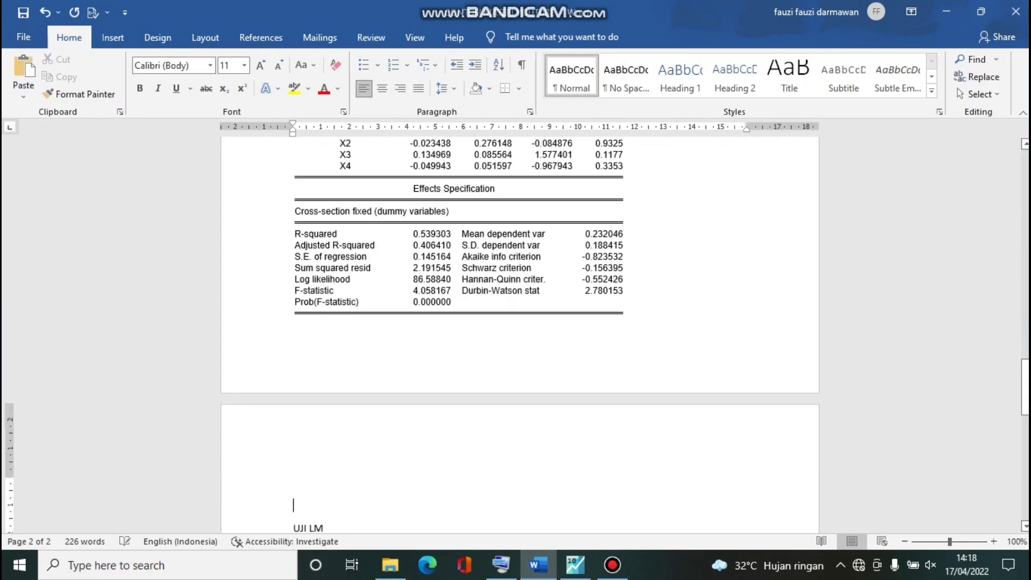
- Add a blank line directly under the UJI LM heading
key("Down")
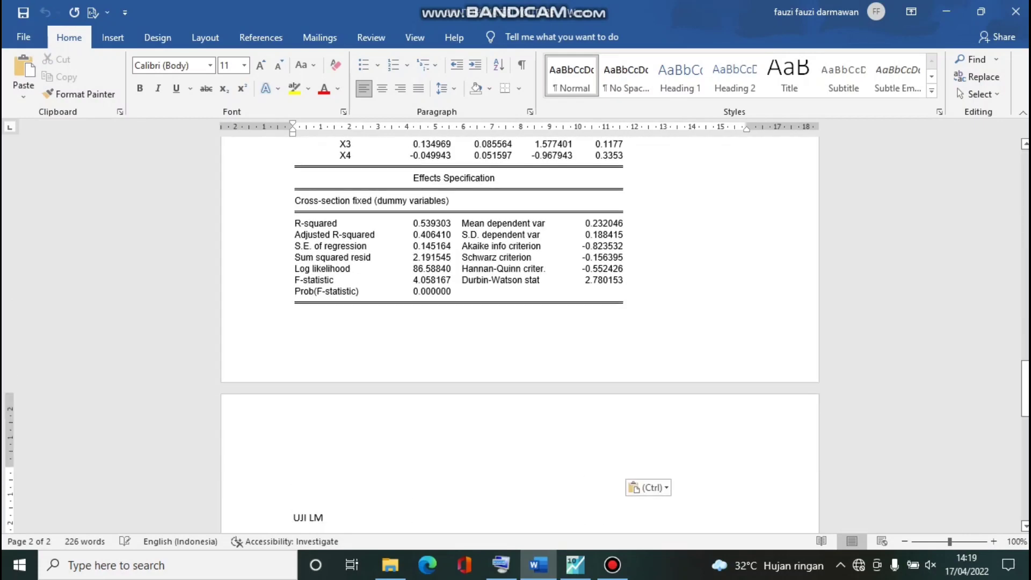
key("End")
key("Return")
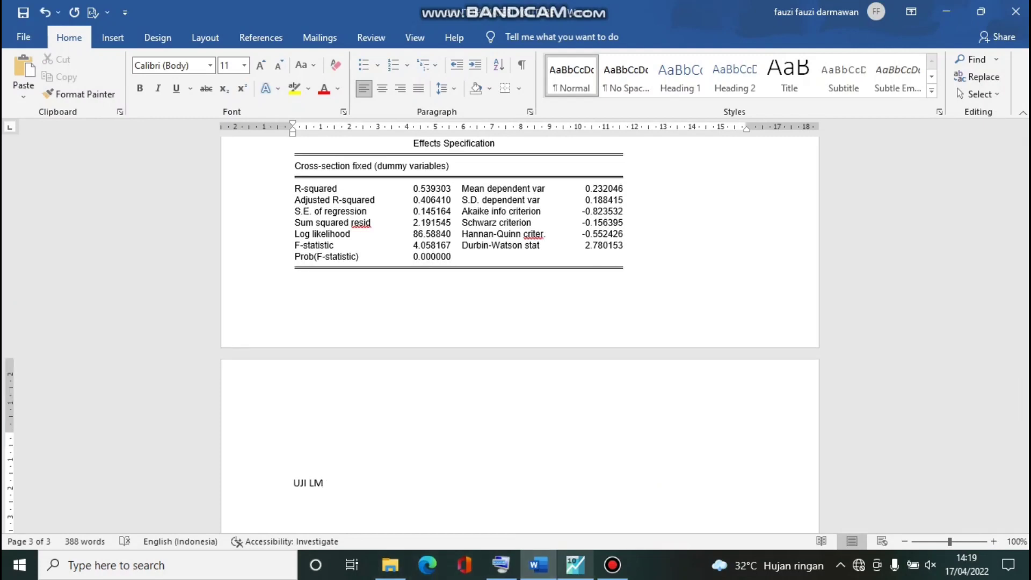
- Switch to EViews, close the UJI_HAUSMAN table and the REM equation, and open the CEM equation
left_click(575, 565)
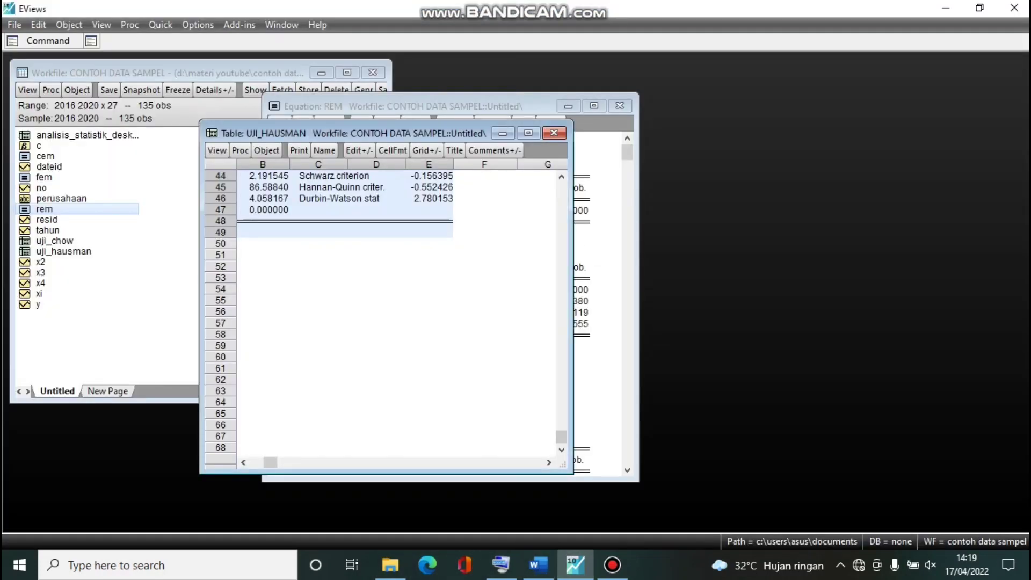
left_click(553, 132)
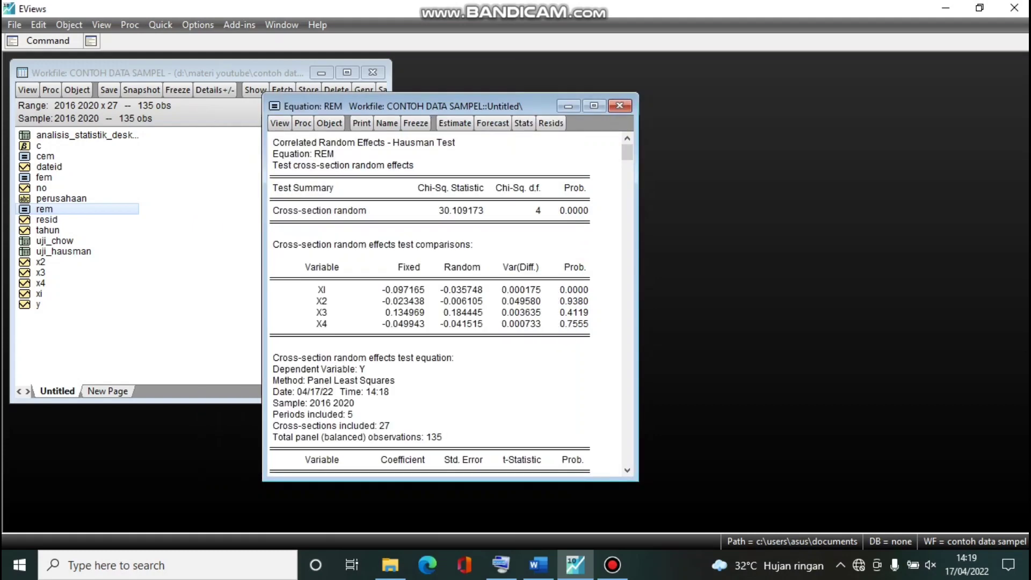
left_click(619, 105)
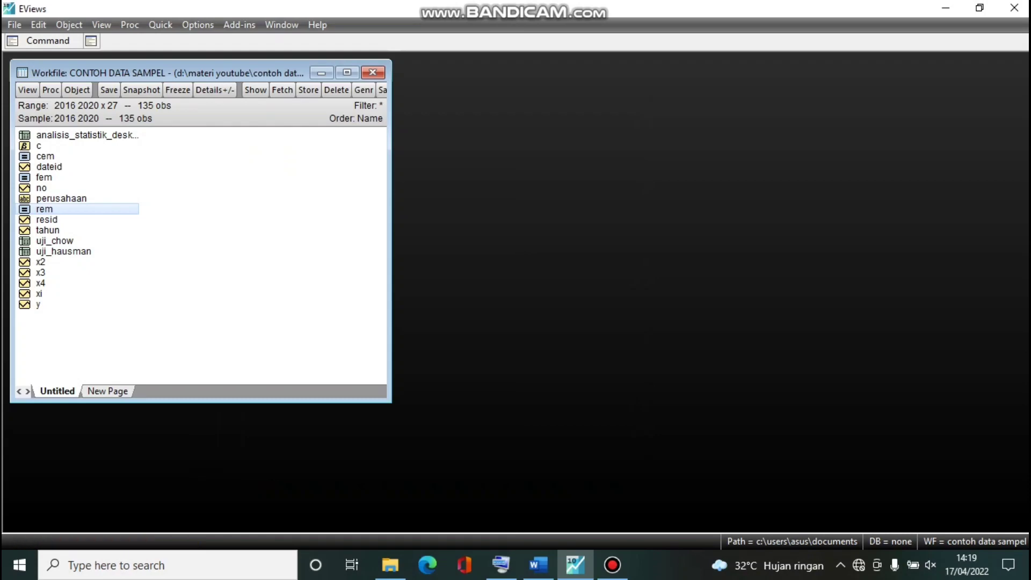
double_click(45, 157)
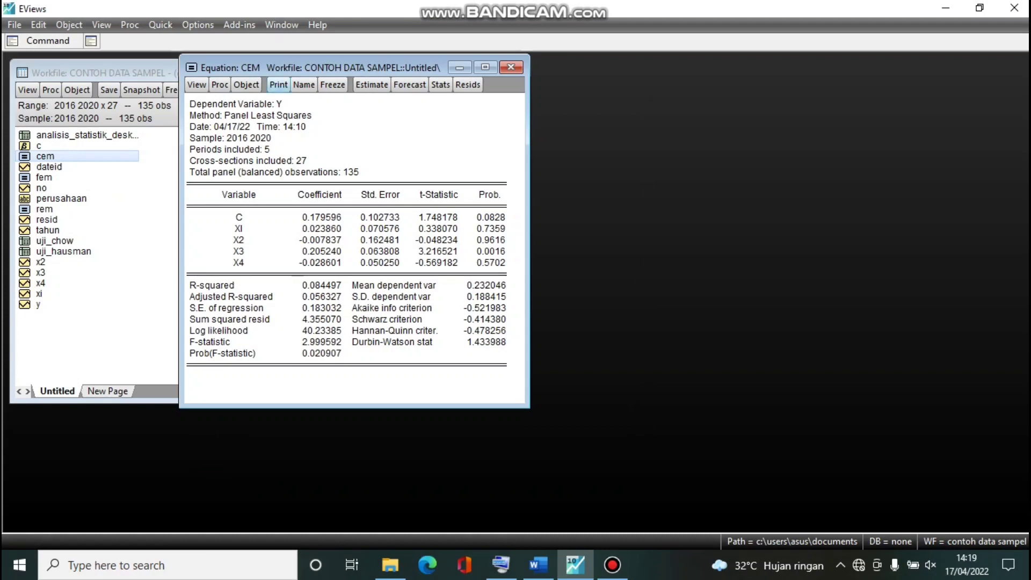
- Try to run a fixed/random effects test on the CEM equation and move its window clear of the workfile
left_click(196, 84)
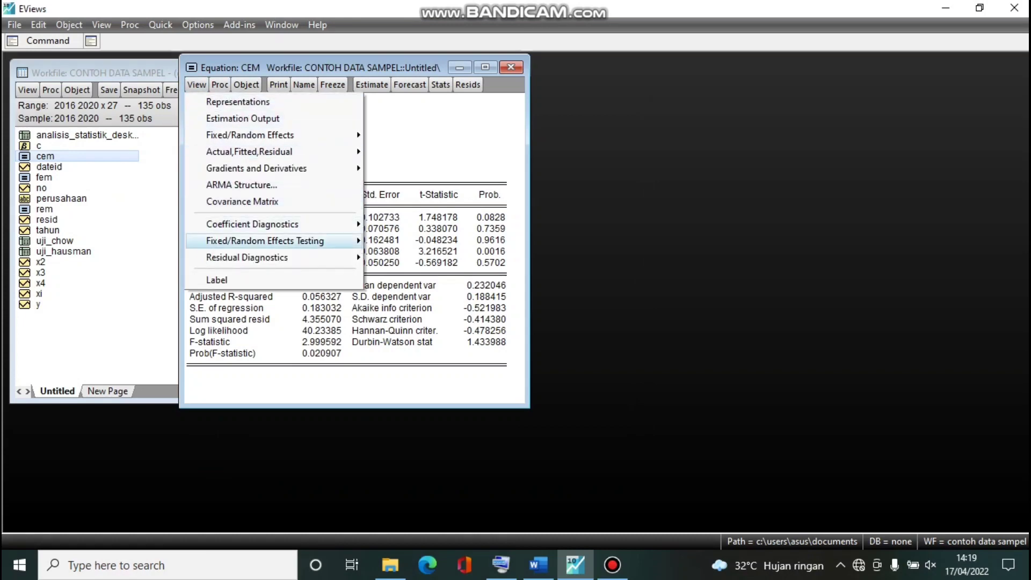
mouse_move(279, 241)
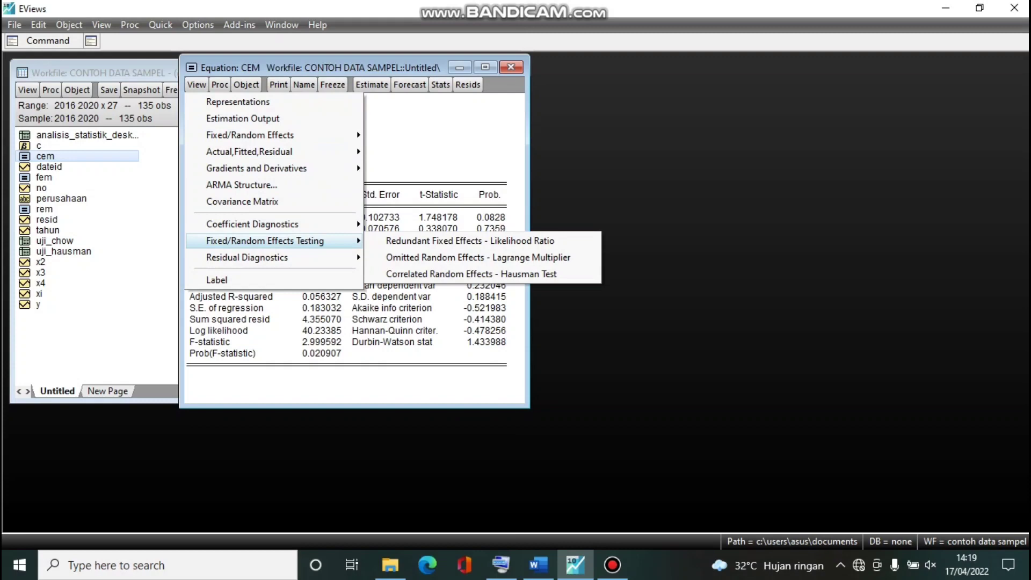
key("Return")
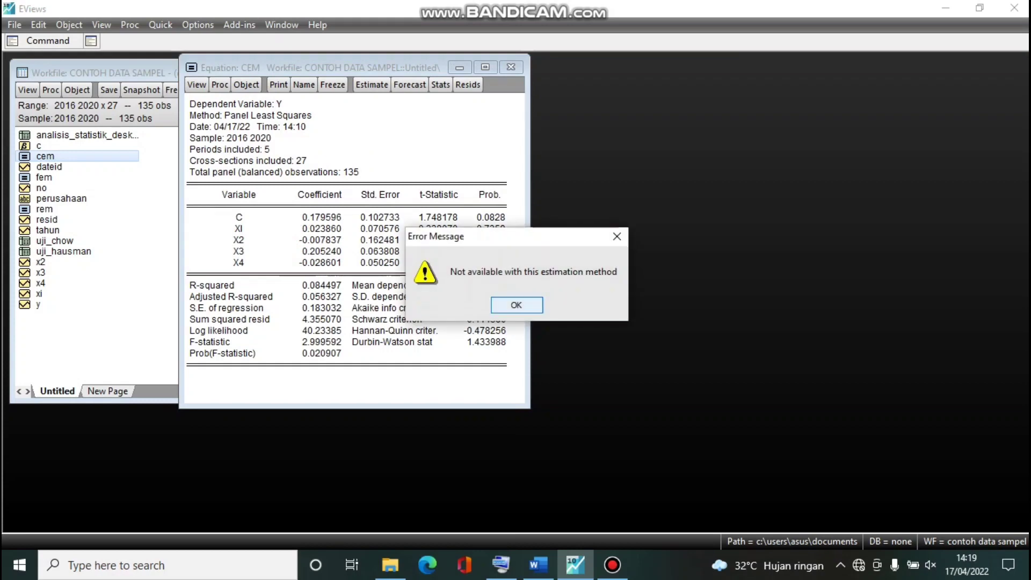
key("Return")
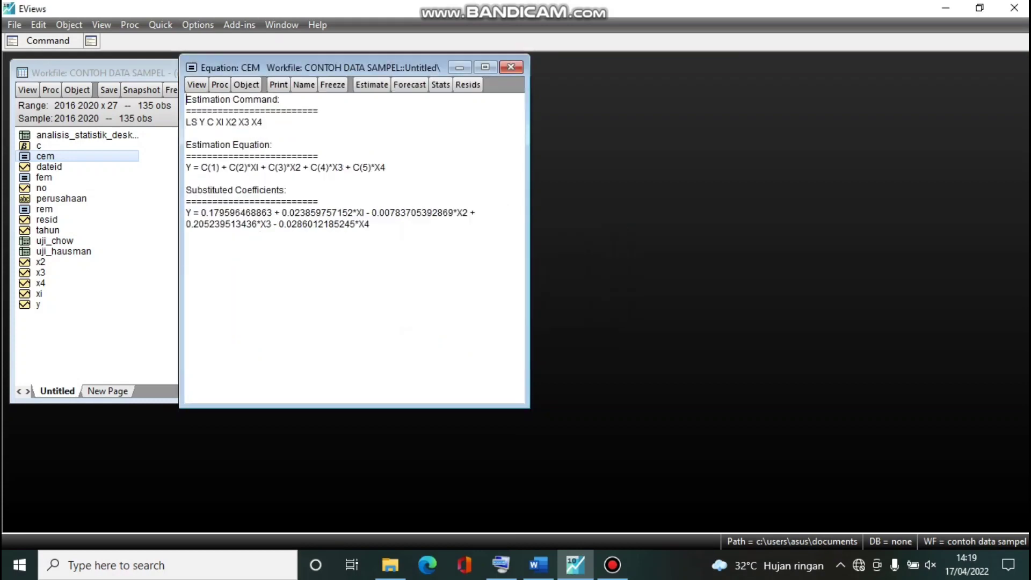
left_click_drag(322, 67, 527, 67)
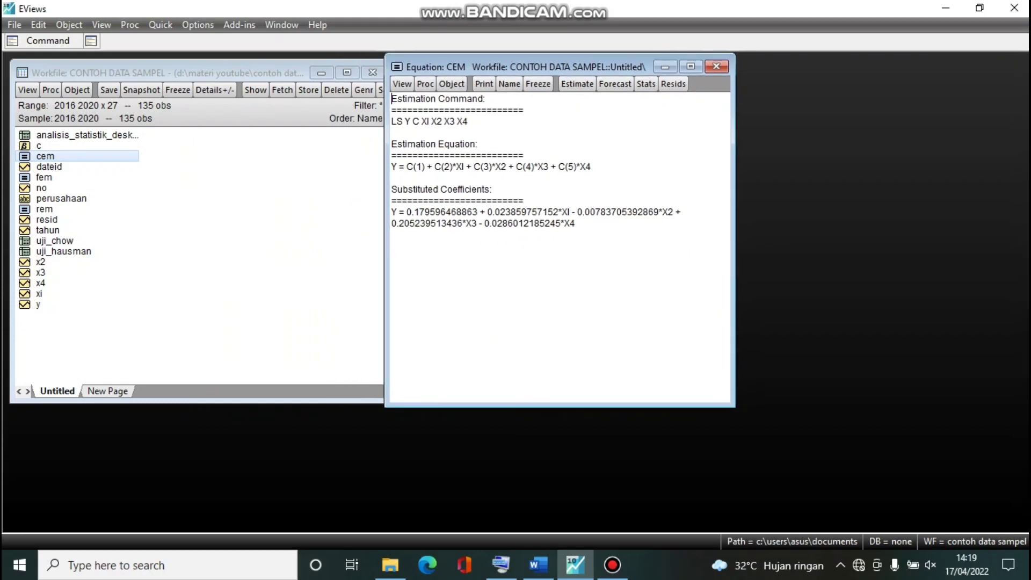
- Run the Breusch-Pagan random effect LM test on the CEM equation, excluding the Standard Lagrange multiplier Test, and widen the equation window
left_click(239, 25)
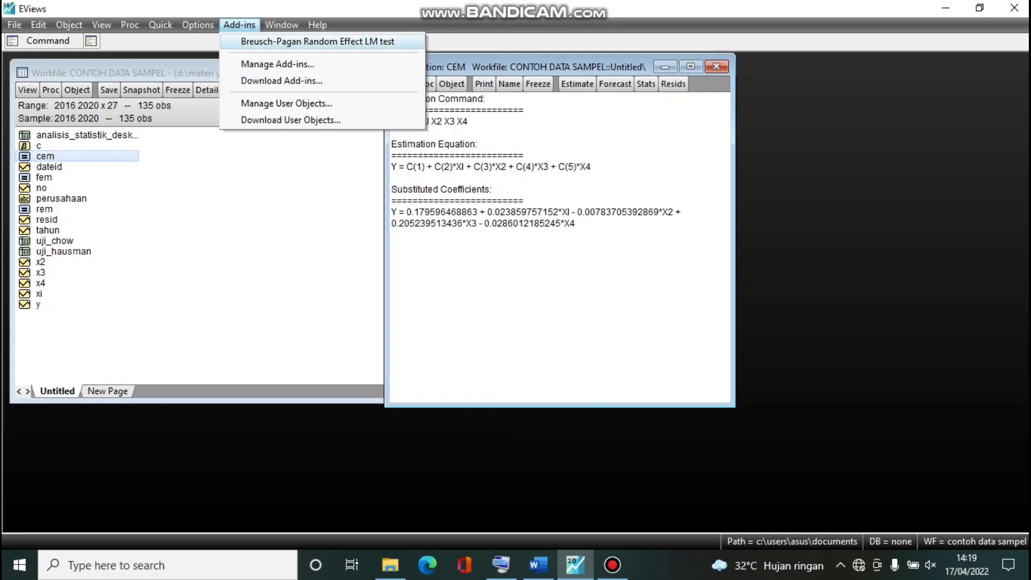
key("Return")
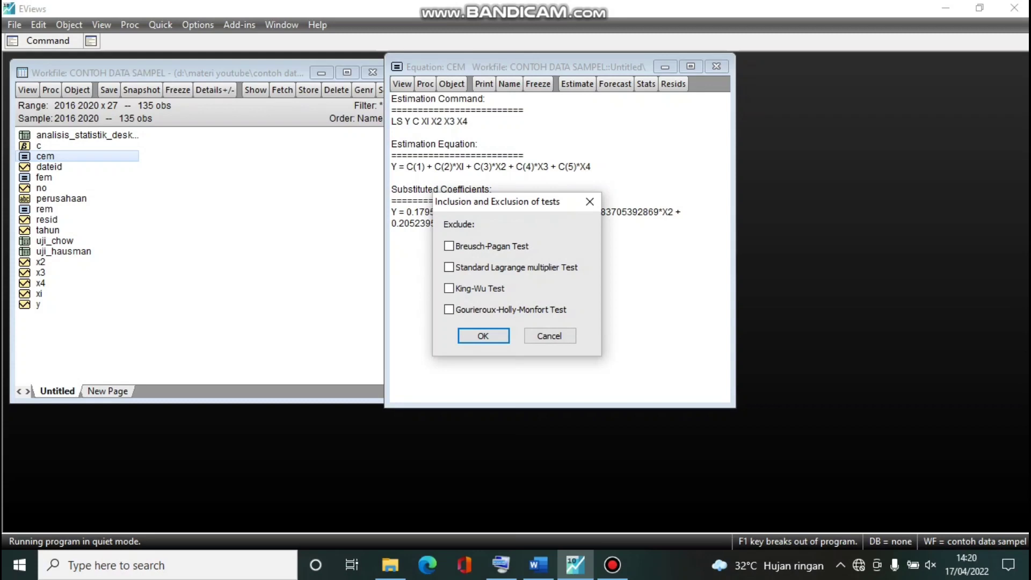
left_click(449, 267)
left_click(483, 336)
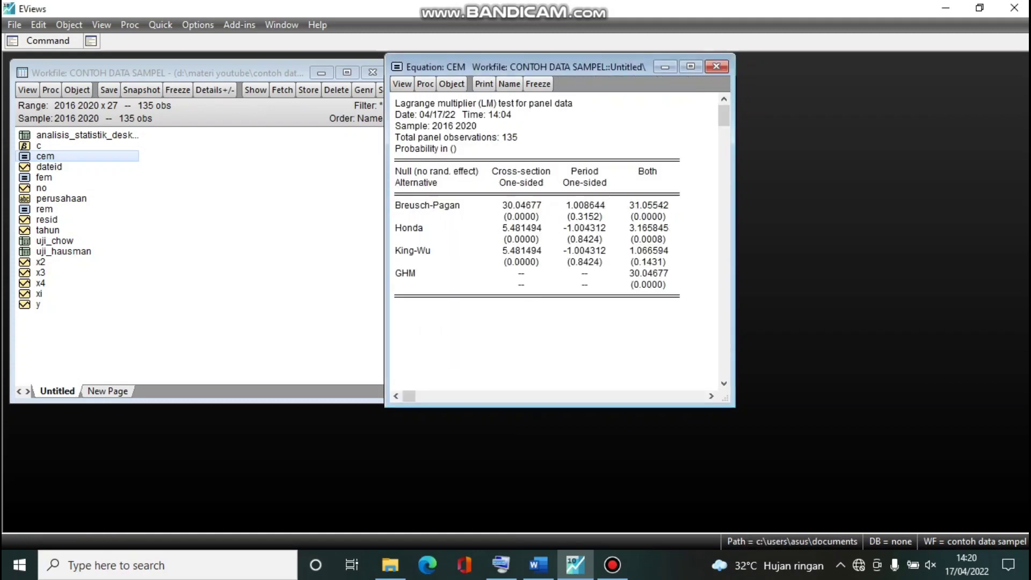
left_click_drag(733, 231, 774, 231)
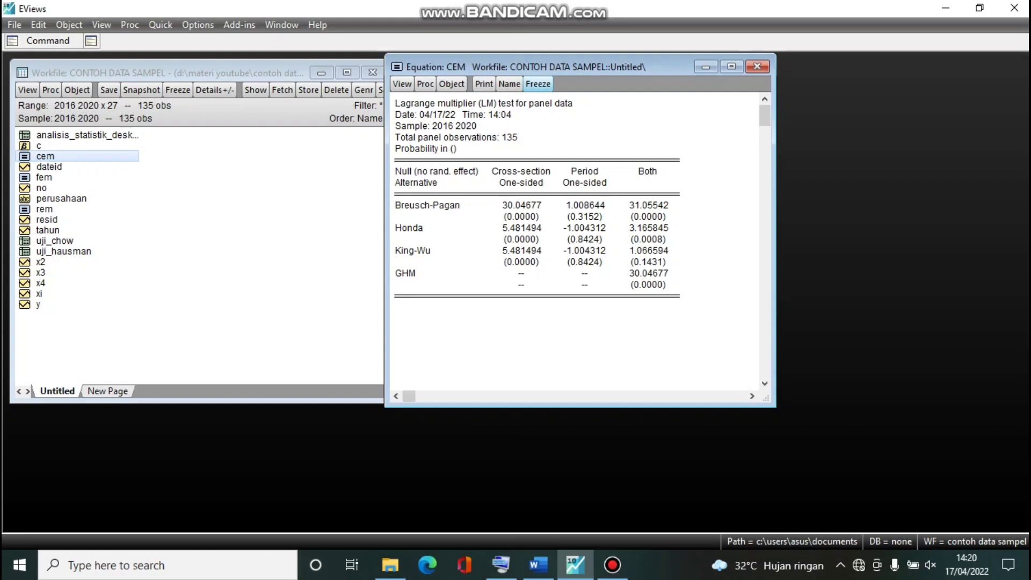
- Freeze the LM test output as a table and name it UJI_LM
left_click(537, 84)
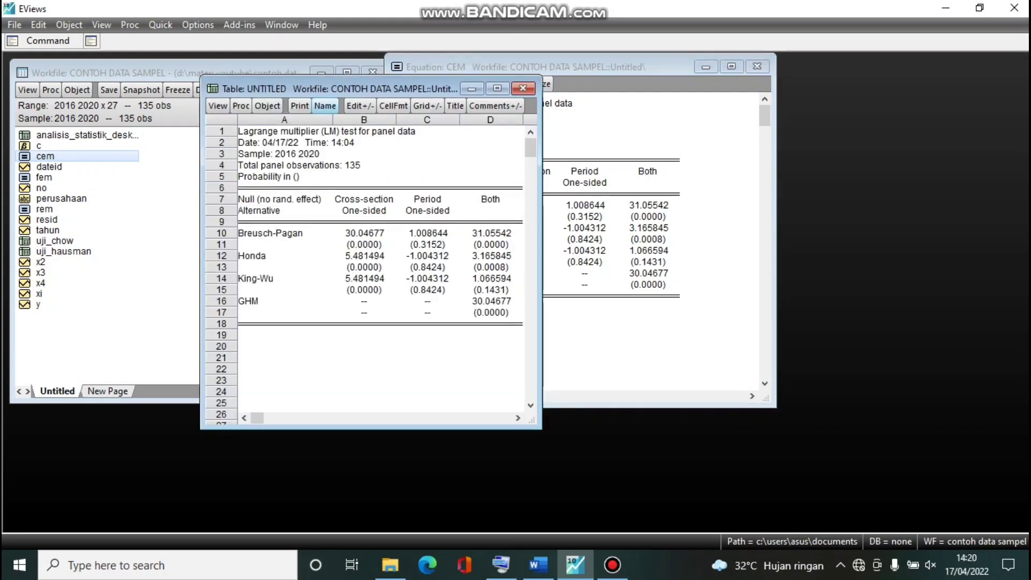
left_click(325, 106)
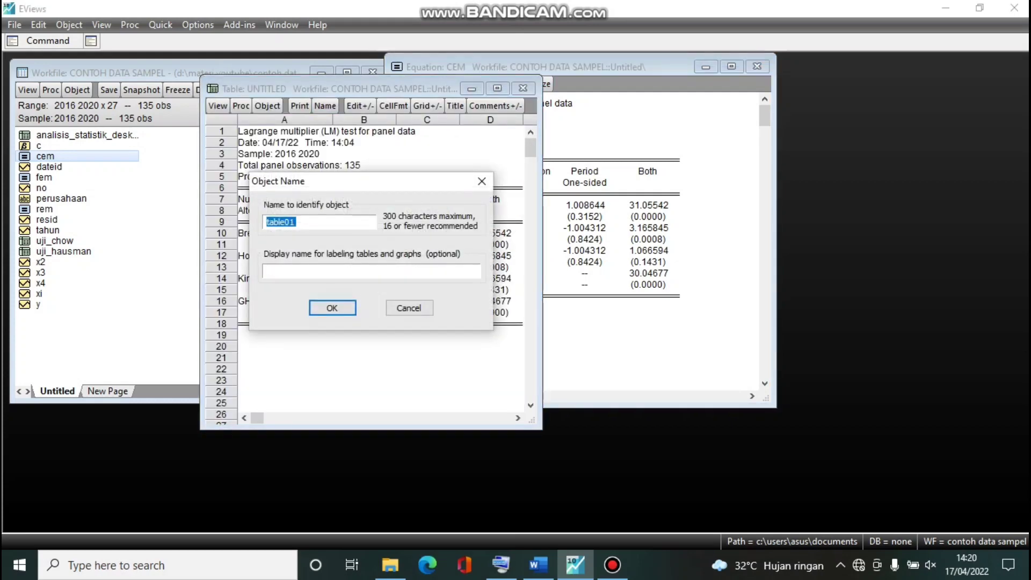
type("UJI_LM")
key("Return")
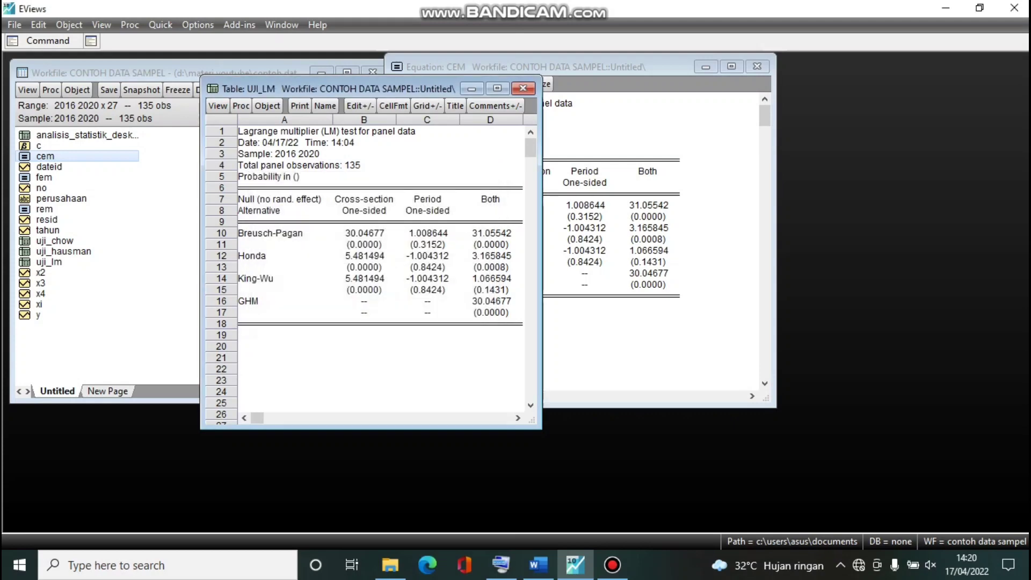
- Copy all filled cells of the UJI_LM table as text with numbers as displayed
left_click_drag(247, 131, 505, 324)
right_click(491, 328)
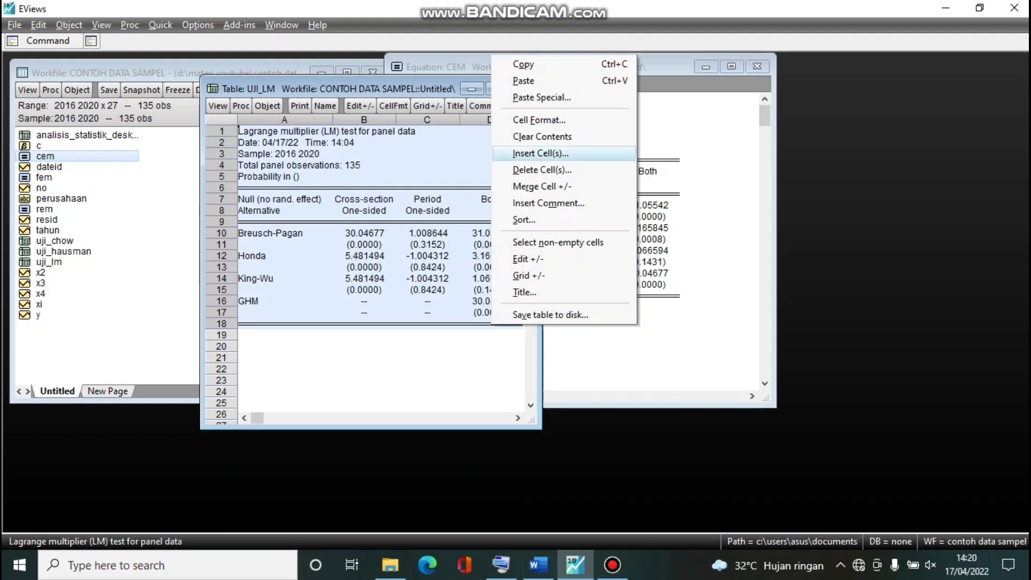
left_click(523, 64)
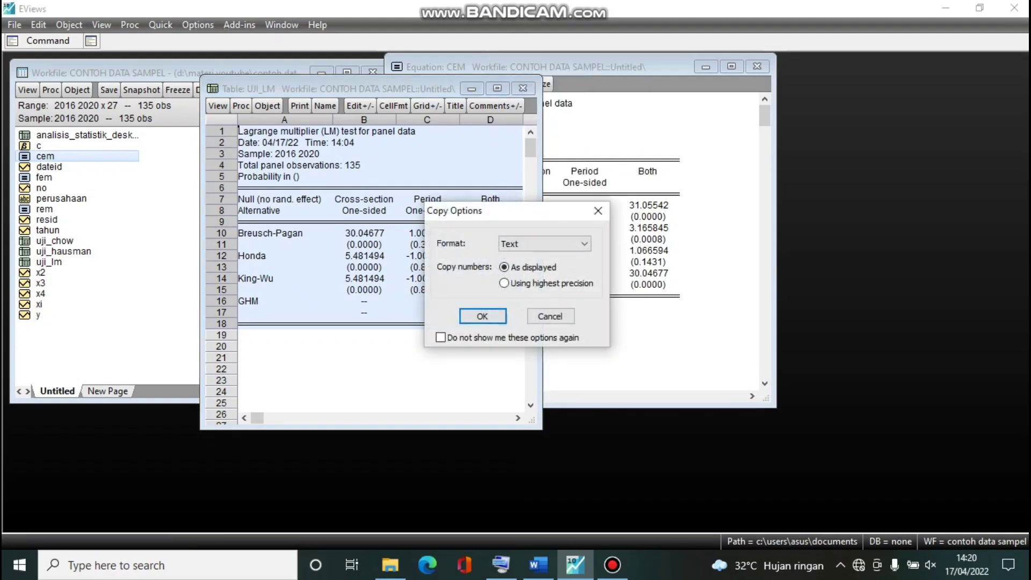
key("Return")
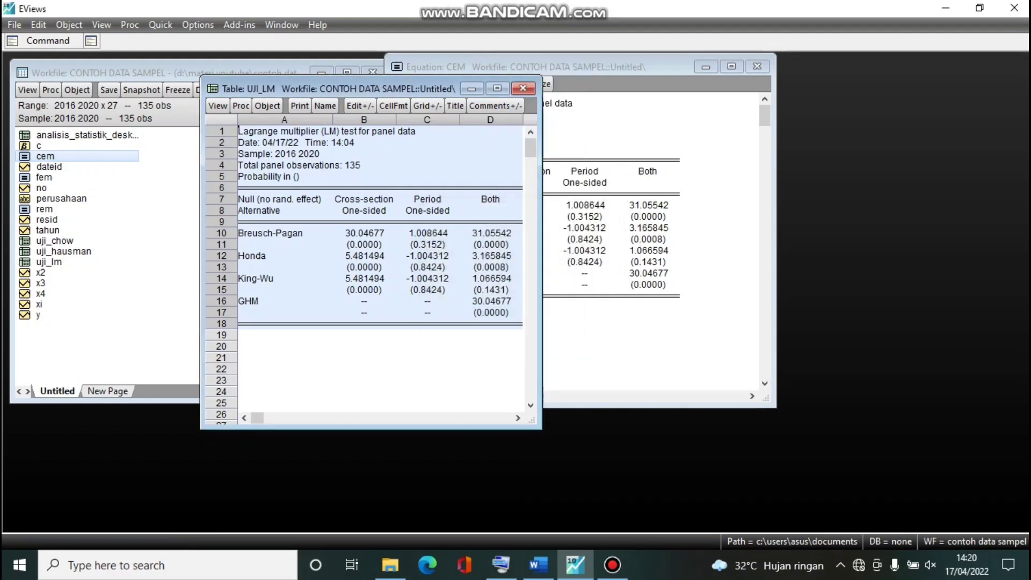
- Switch to the Word document and paste the LM test table under the UJI LM heading, keeping source formatting
left_click(538, 565)
left_click(538, 565)
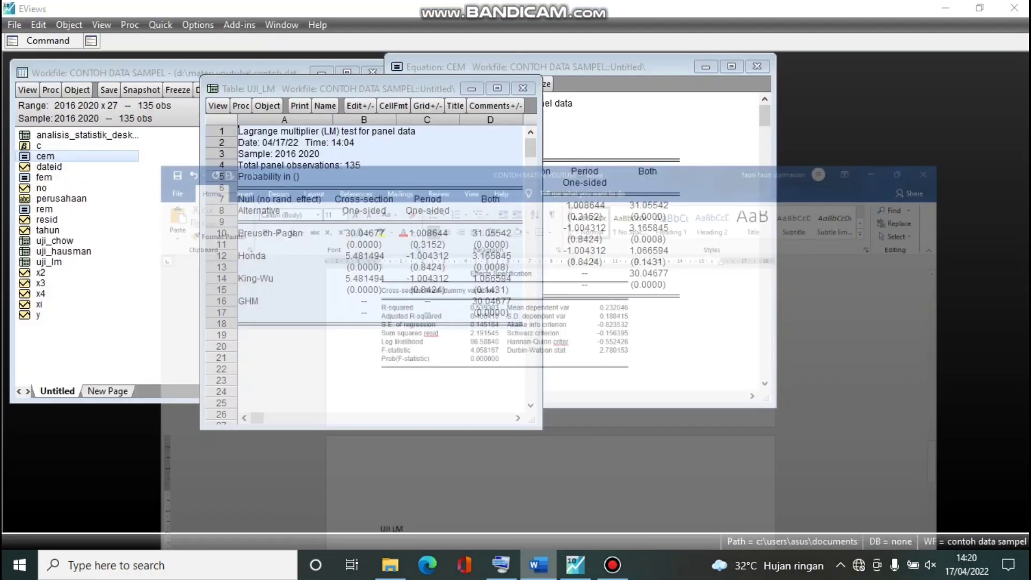
left_click(538, 565)
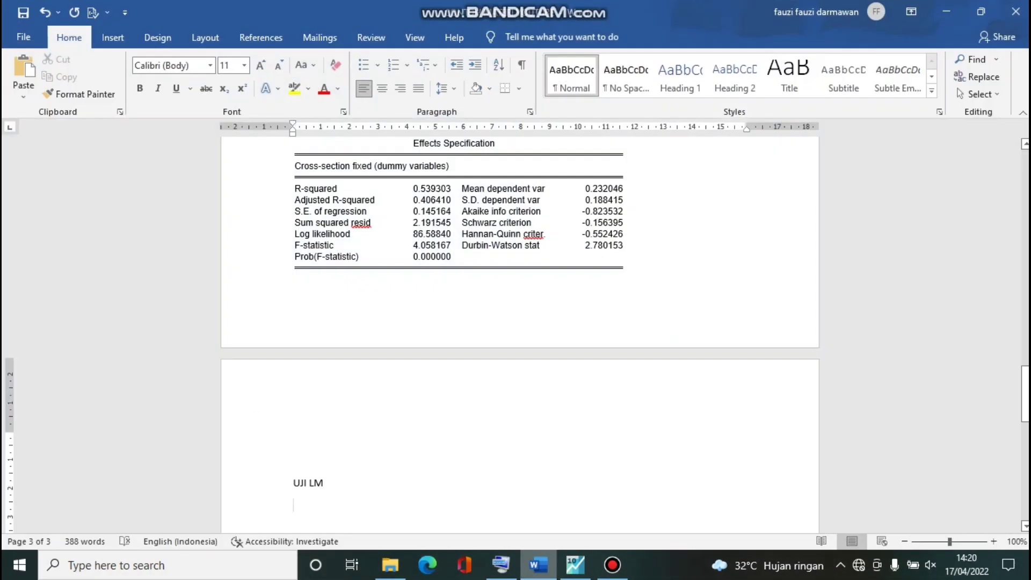
right_click(293, 509)
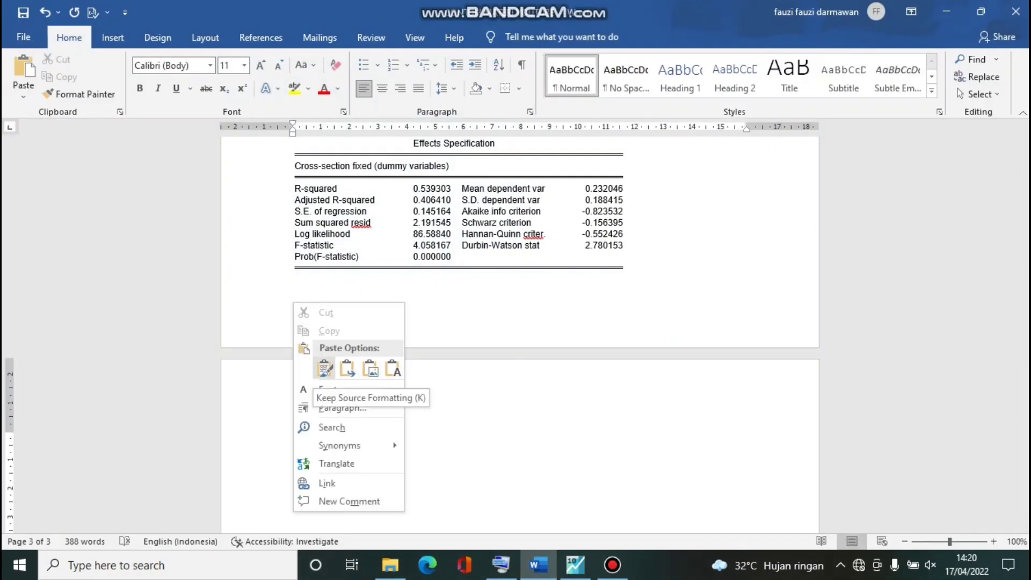
left_click(324, 370)
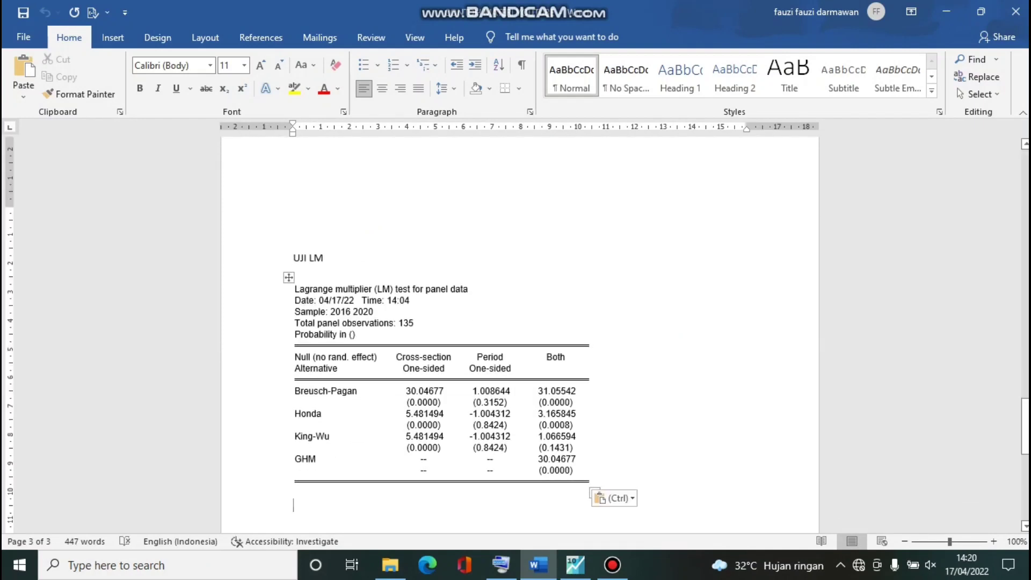
- Review the pasted test tables from the LM results back up to the Chow test output
key("Up")
key("Up")
key("Up")
key("Up")
key("Up")
key("Up")
key("Up")
key("Up")
key("Up")
key("Up")
key("Up")
key("Up")
key("Up")
key("Up")
key("Up")
key("Up")
key("Up")
key("Up")
key("Up")
key("Up")
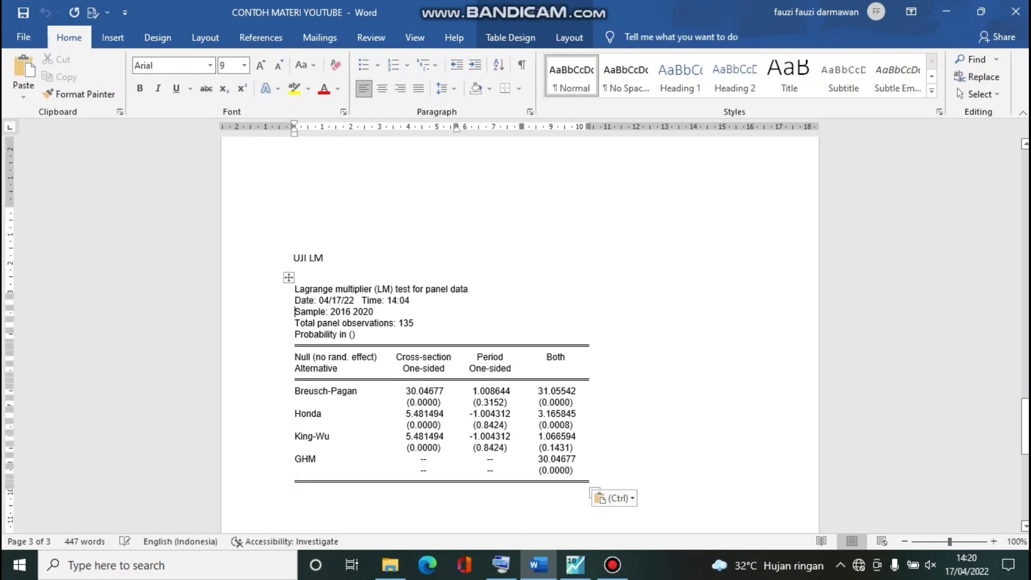
key("Up")
key("Up")
key("Up")
key("Up")
key("Up")
key("Up")
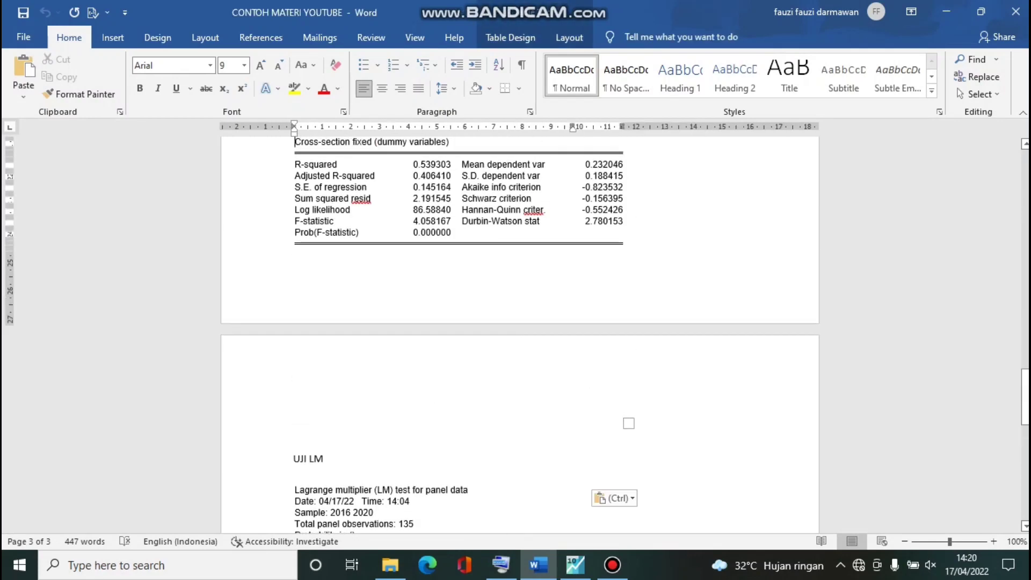
key("Up")
key("Up")
key("Up")
key("Up")
key("Up")
key("Up")
key("Up")
key("Up")
key("Up")
key("Up")
key("Up")
key("Up")
key("Up")
key("Up")
key("Up")
key("Up")
key("Up")
key("Up")
key("Up")
key("Up")
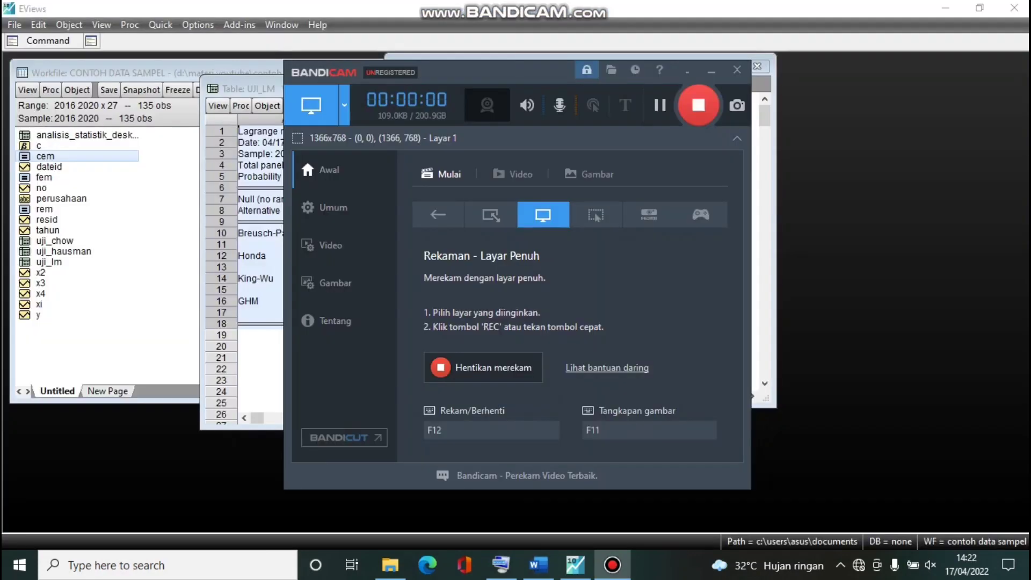
- In EViews, close the UJI_LM table and the CEM equation and save the workfile
left_click(712, 70)
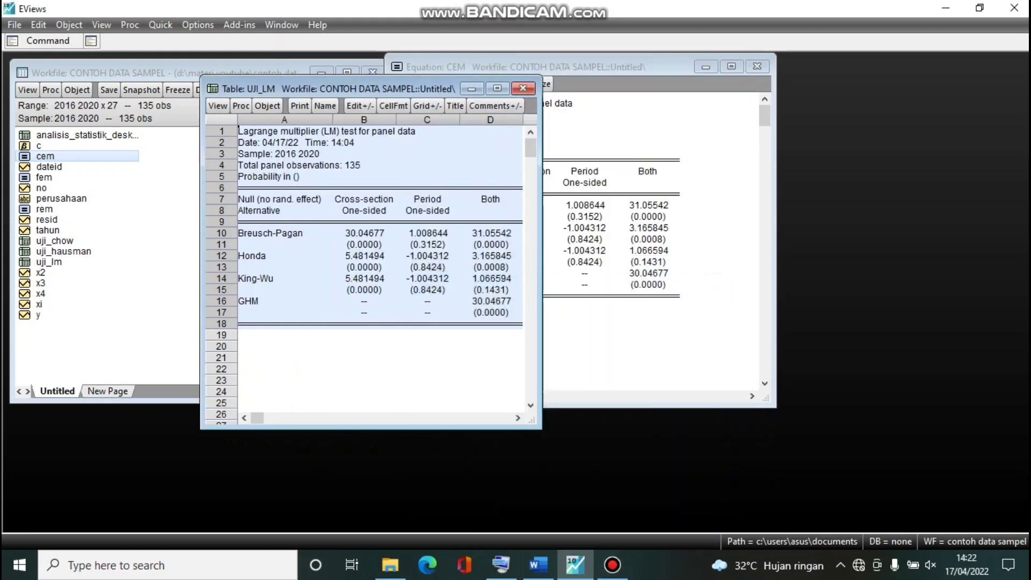
left_click(523, 88)
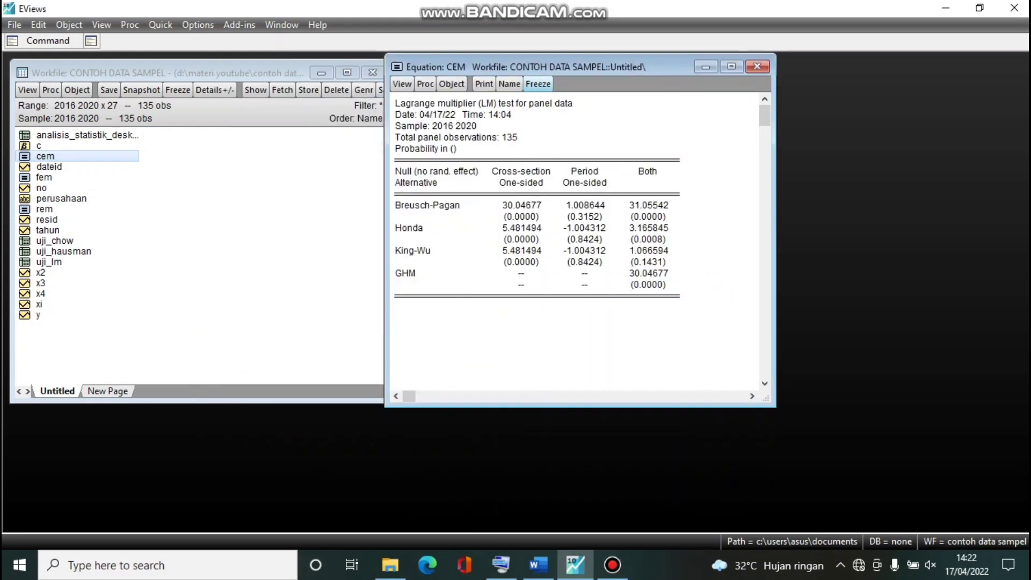
left_click(757, 66)
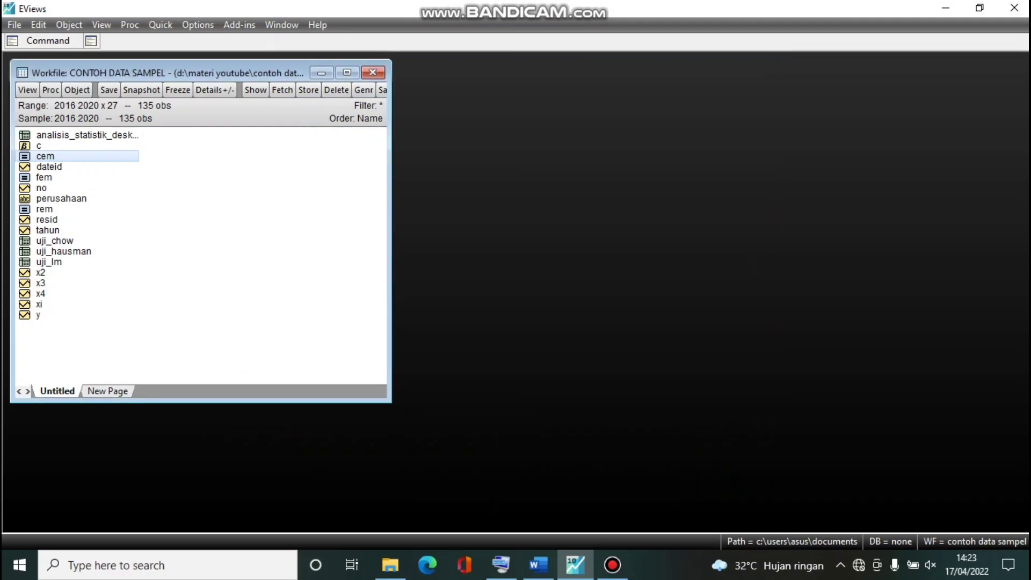
key("ctrl+s")
- Switch to the Word document and examine the Chow test output from its effects test to its unweighted statistics
left_click(538, 565)
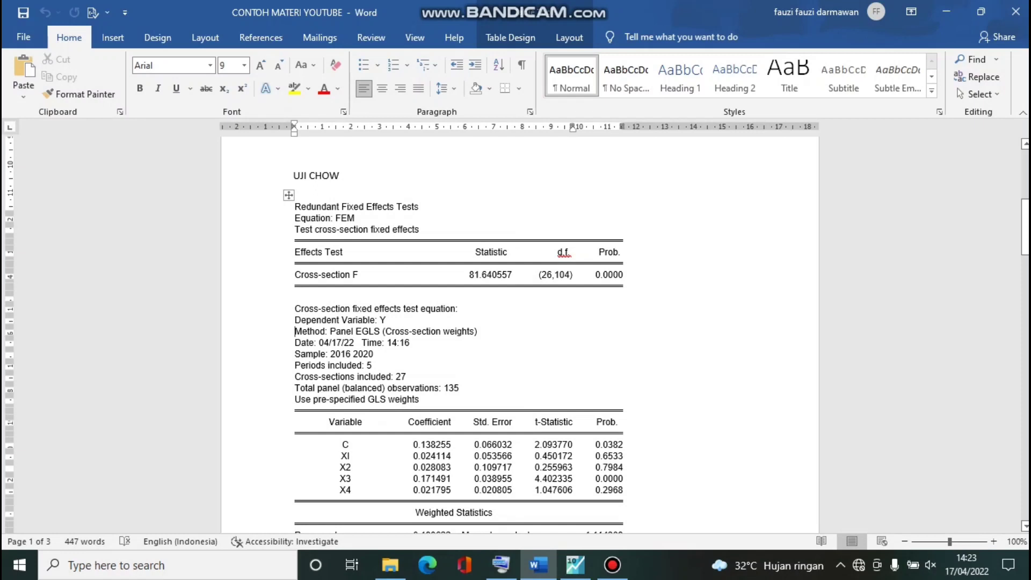
key("Down")
key("Down")
key("Down")
key("Down")
key("Down")
key("Down")
key("Down")
key("Down")
key("Down")
key("Down")
key("Down")
key("Down")
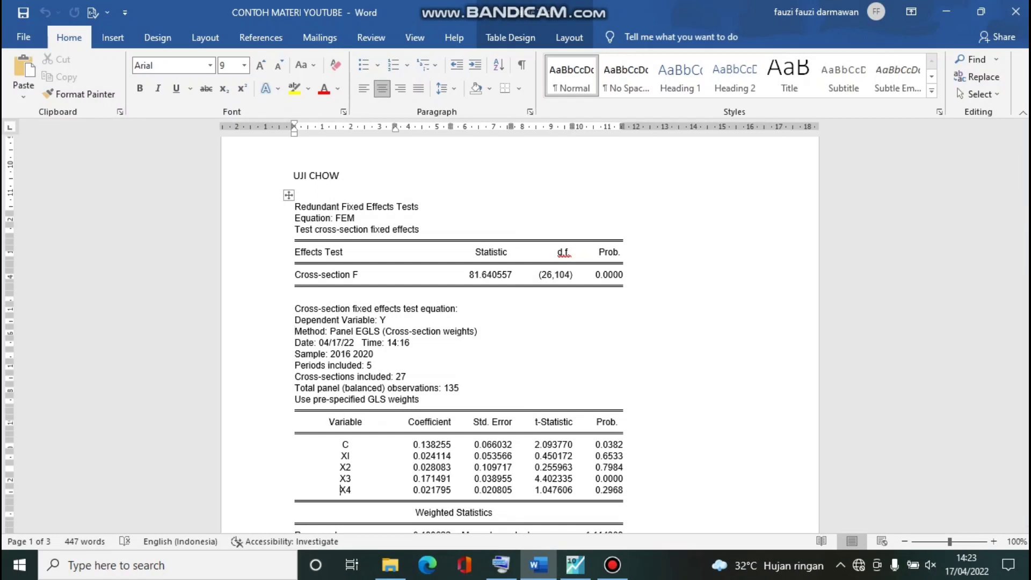
key("Down")
key("Down")
key("Down")
key("Down")
key("Down")
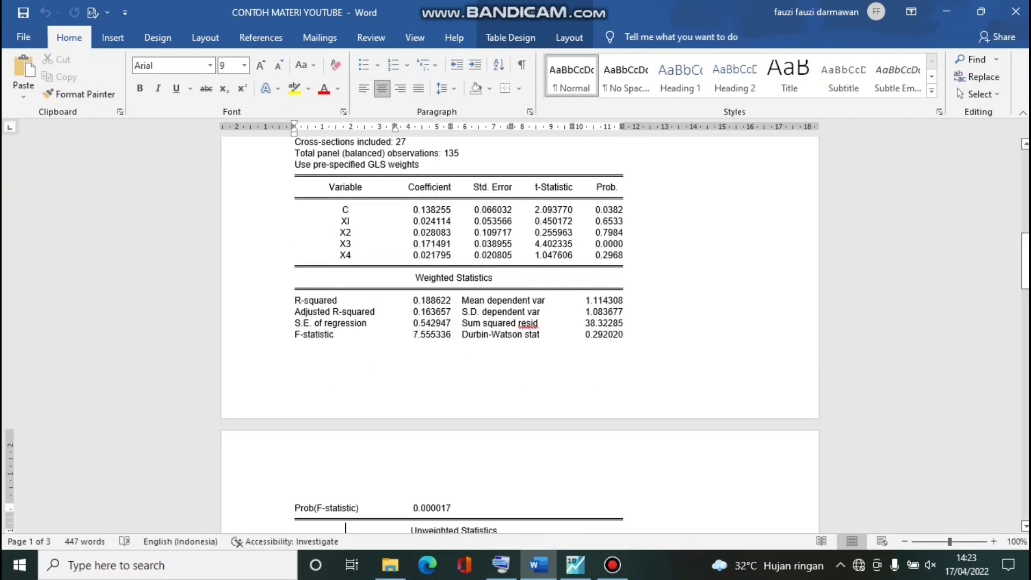
key("Down")
key("Down")
key("Down")
key("Down")
key("Down")
key("Down")
key("Down")
key("Down")
key("Down")
key("Down")
key("Down")
key("Down")
key("Down")
key("Down")
key("Down")
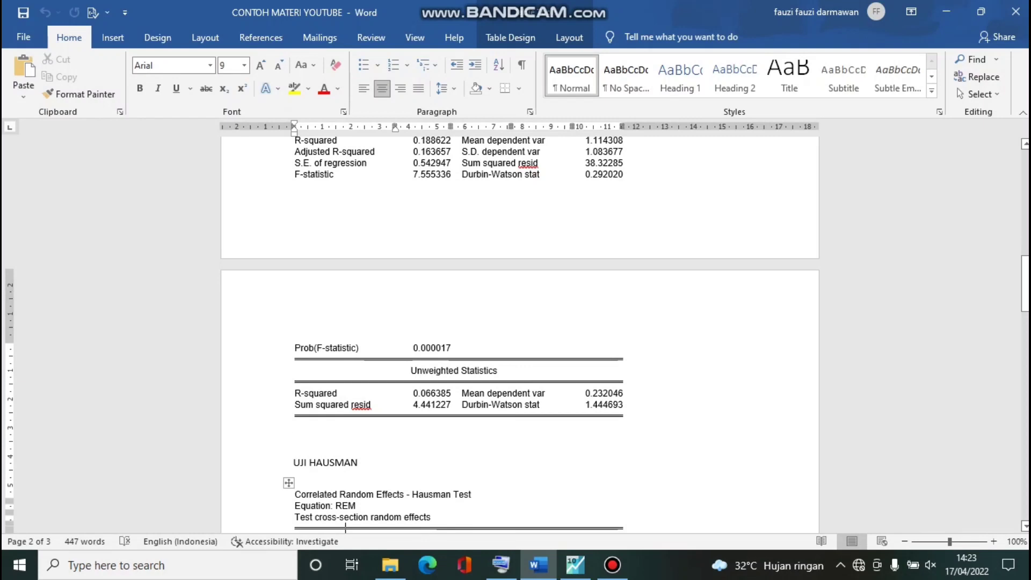
- Write the conclusion "KESIMPULAN : FIXED EFFECT MODEL" on the blank line between the Chow test table and the UJI HAUSMAN heading
key("Up")
key("Up")
key("Up")
key("Up")
key("Up")
key("Up")
key("Up")
key("Down")
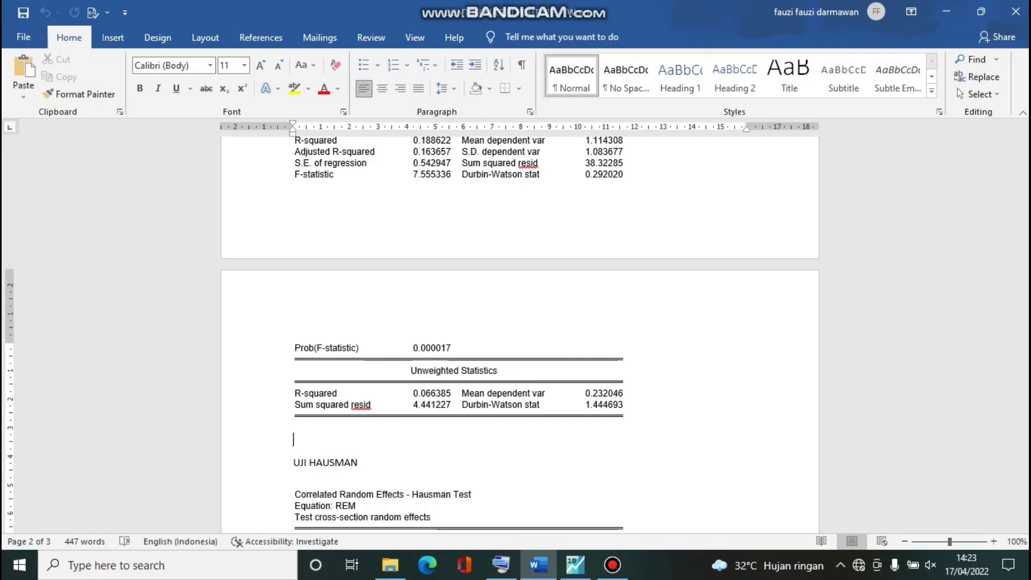
type("KESIMPULAN ")
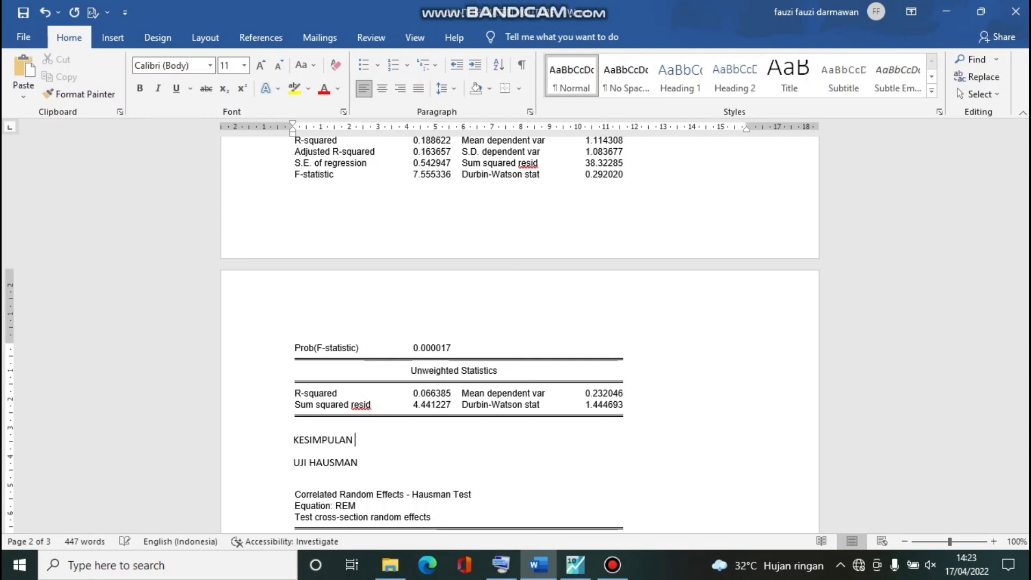
type(": FIXED EFFECT MODEL")
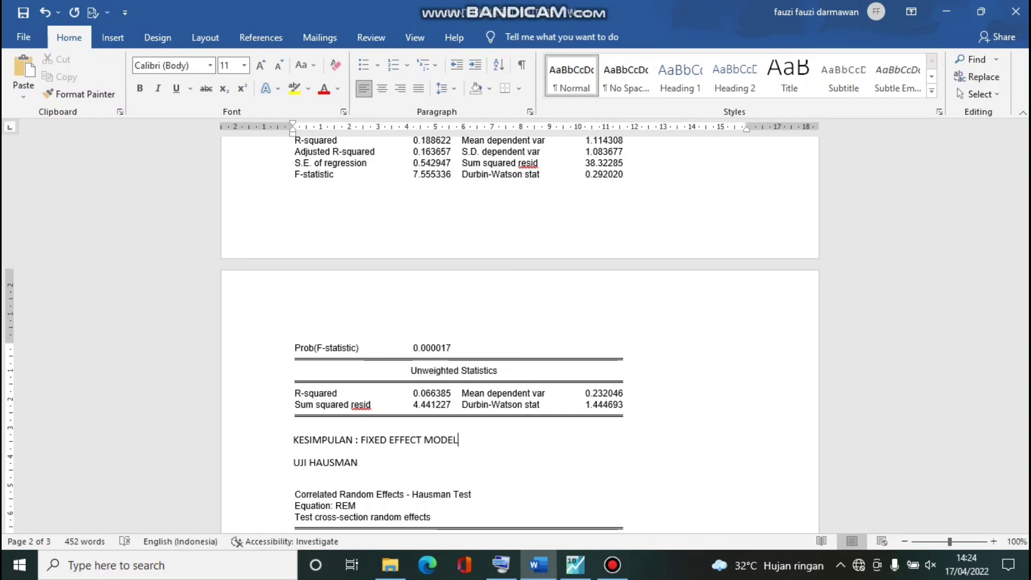
- Examine the Hausman test output from its test summary through the cross-section random effects comparisons
key("Down")
key("Down")
key("Down")
key("Down")
key("Down")
key("Down")
key("Down")
key("Down")
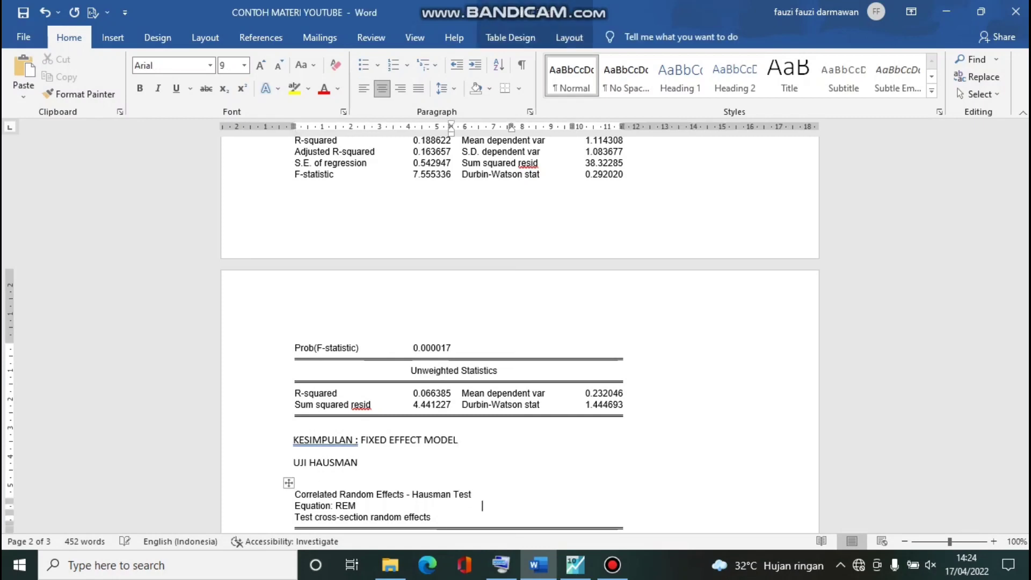
key("Down")
key("Down")
key("Down")
key("Down")
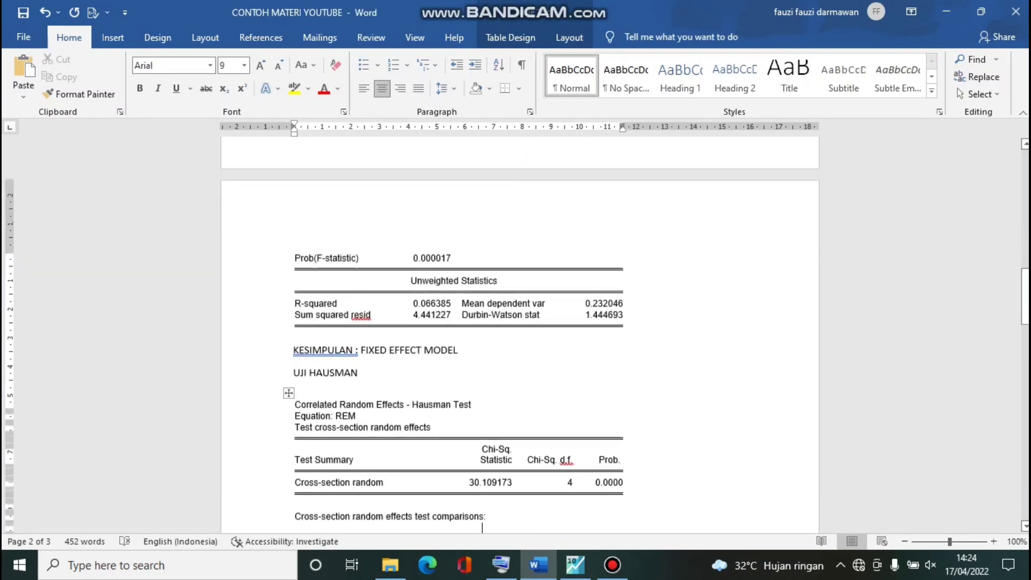
key("Down")
key("Down")
key("Down")
key("Down")
key("Down")
key("Down")
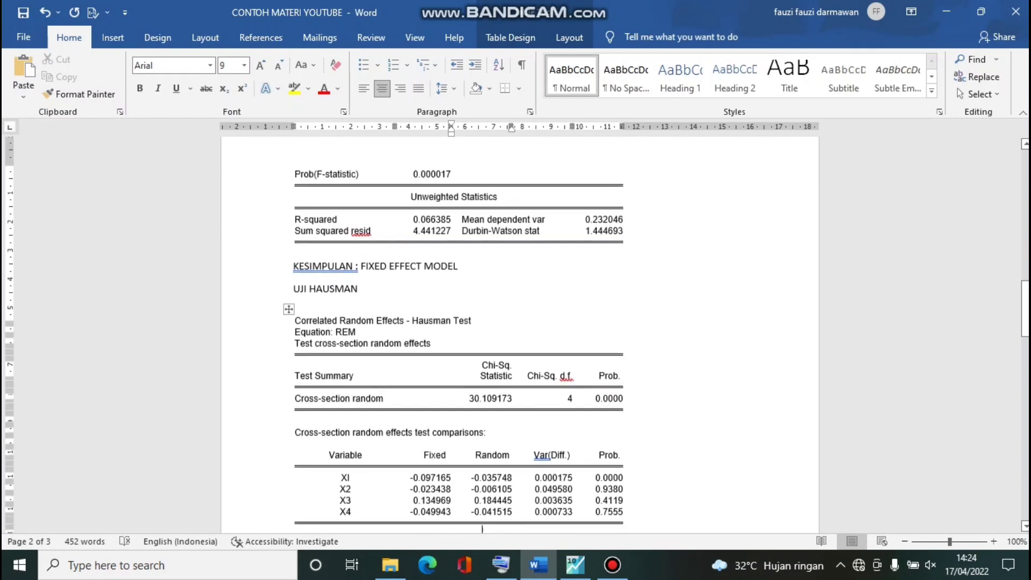
key("Down")
key("Down")
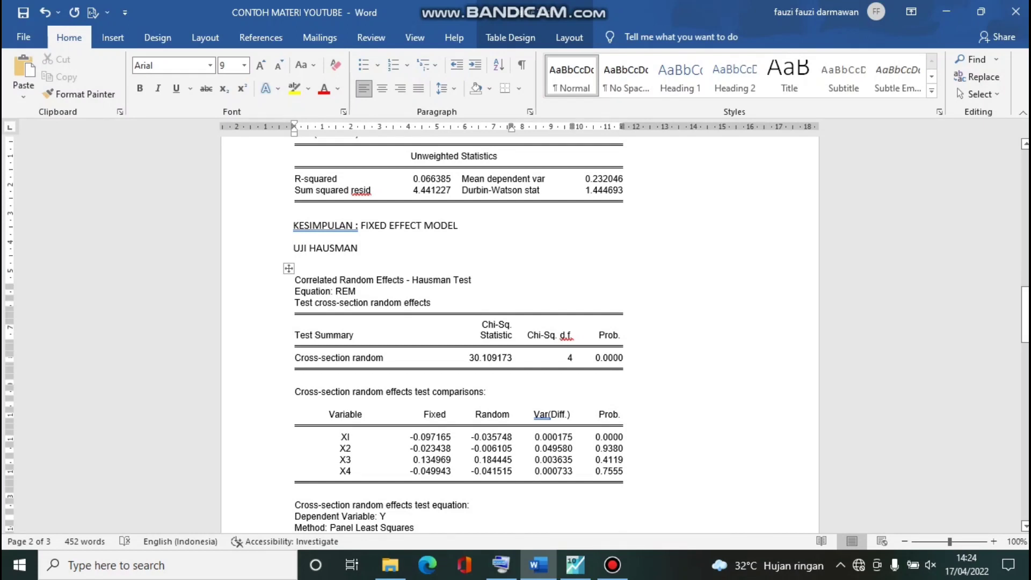
key("Down")
key("Down")
key("Down")
key("Down")
key("Down")
key("Down")
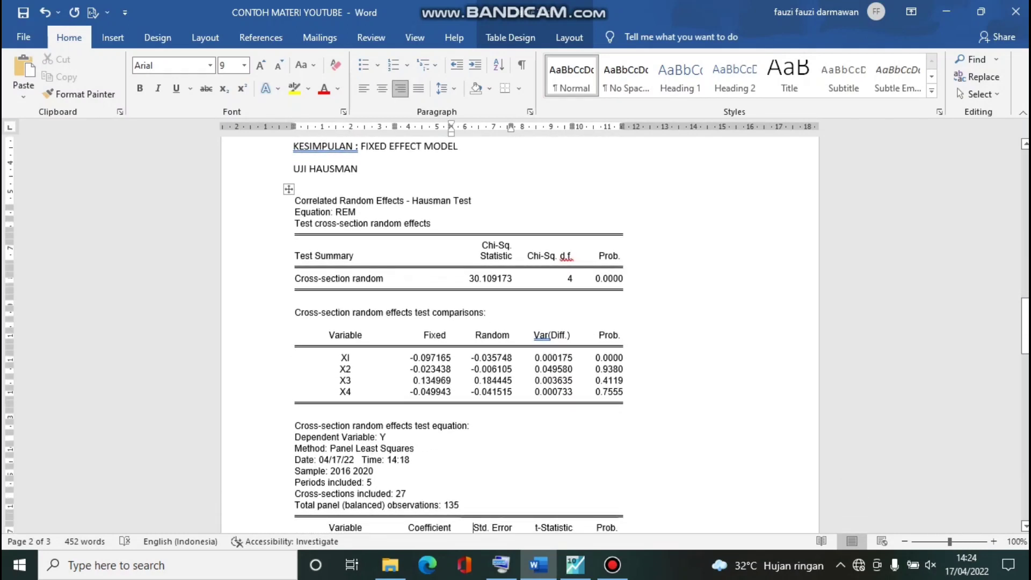
- Write the conclusion "KESIMPULAN : FIXED EFFECT MODEL" on the blank line between the Hausman test output and the UJI LM heading
key("Down")
key("Down")
key("Down")
key("Down")
key("Down")
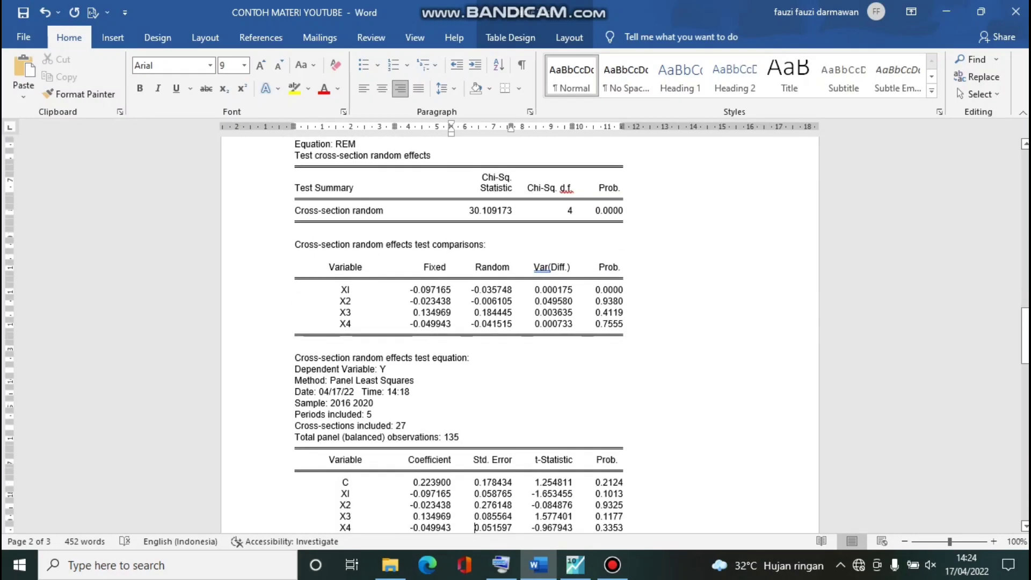
key("Down")
key("Down")
key("Down")
key("Down")
key("Down")
key("Down")
key("Down")
key("Down")
key("Down")
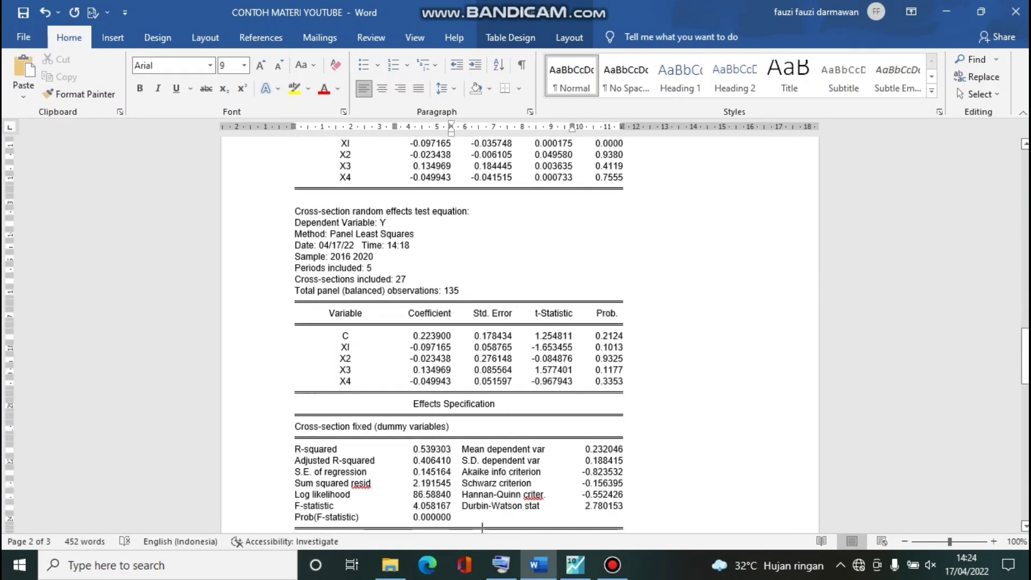
key("Down")
key("Down")
key("Down")
key("Down")
key("Down")
key("Down")
key("Down")
key("Down")
key("Down")
key("Down")
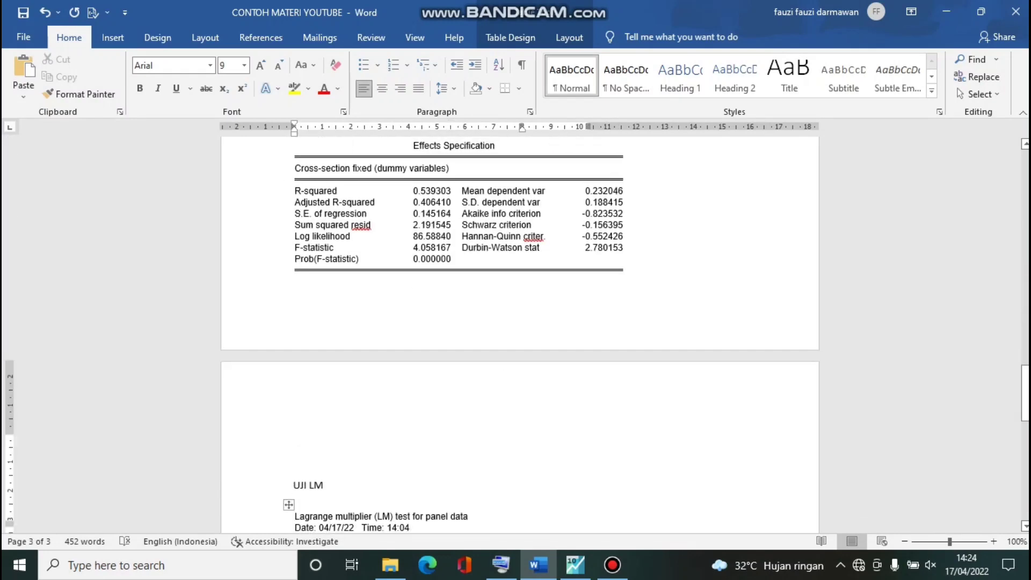
left_click(293, 462)
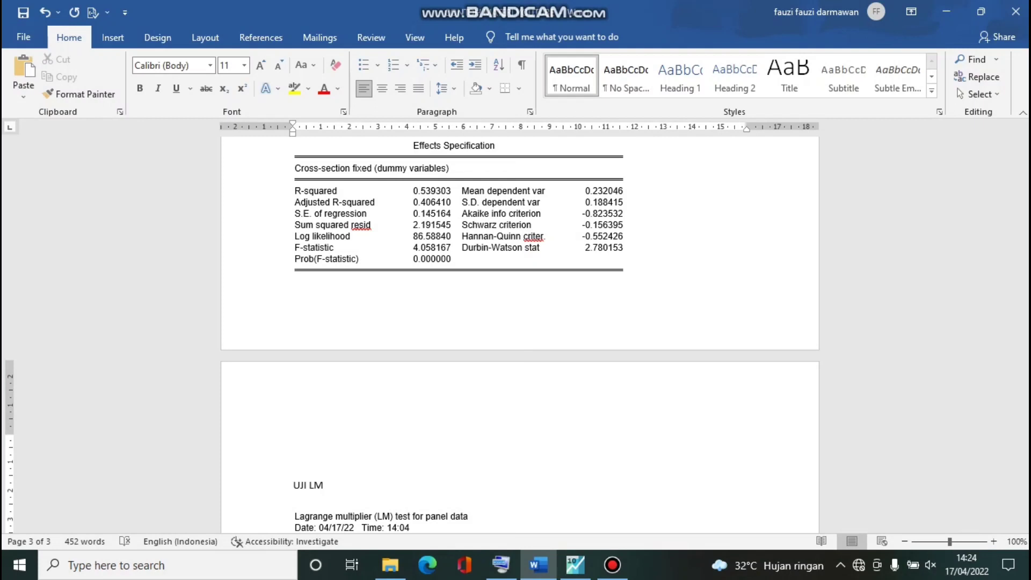
type("KESIMPULAN : FIXED EFF")
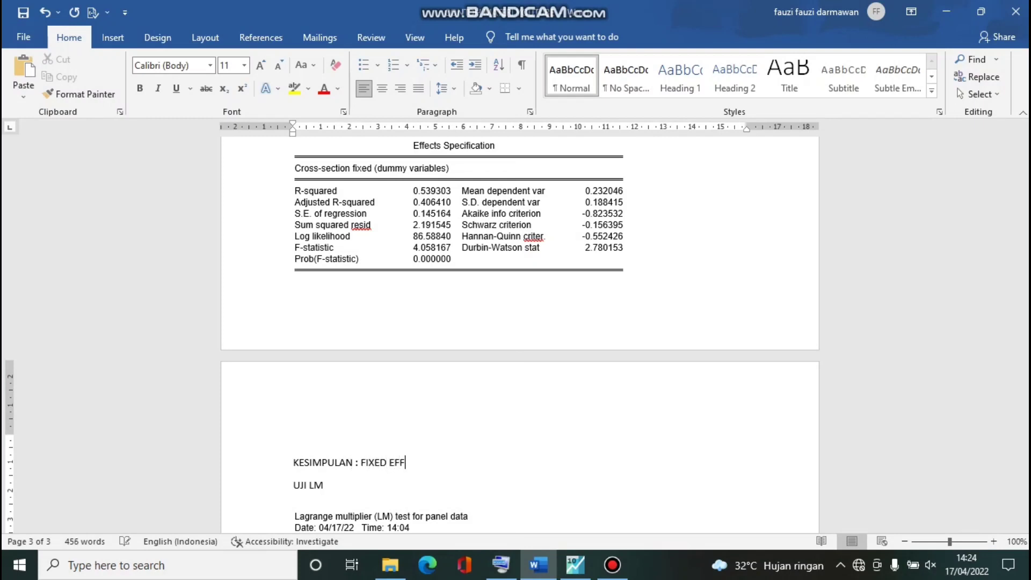
type("ECT MODEL")
- Examine the Lagrange multiplier test table under UJI LM, including the Breusch-Pagan probabilities
key("Down")
key("Down")
key("Down")
key("Down")
key("Down")
key("Down")
key("Down")
key("Down")
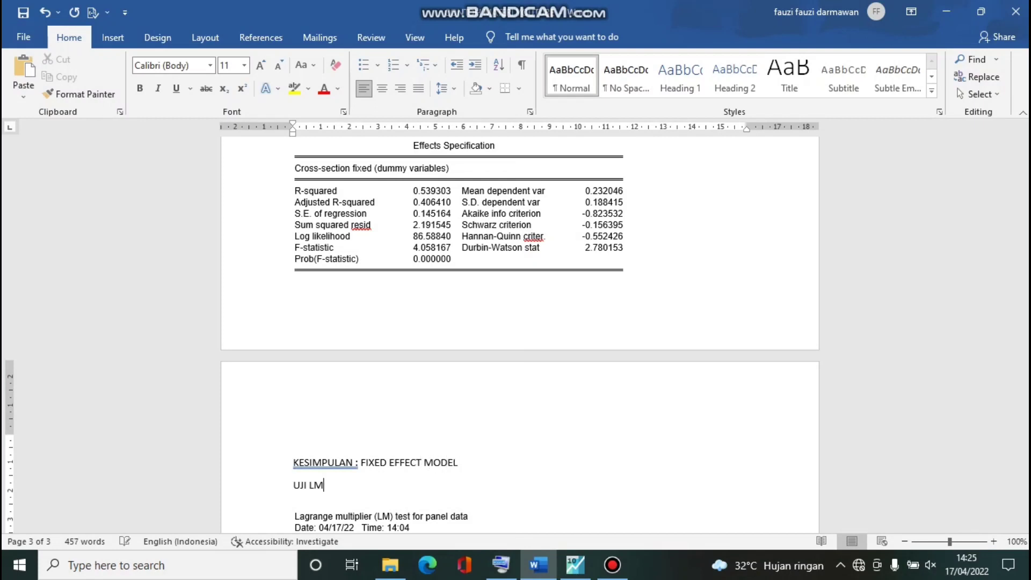
key("Down")
key("Down")
key("Down")
key("Down")
key("Down")
key("Down")
key("Down")
key("Down")
key("Down")
key("Down")
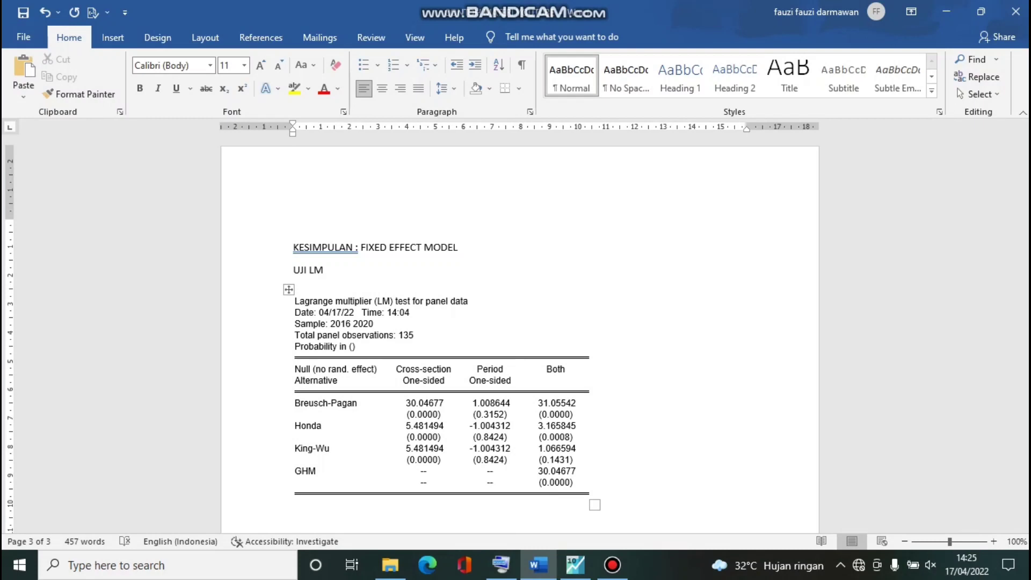
- Write the conclusion "KESIMPULAN : RANDOM EFFECT MODEL" on the line below the LM test table, correcting any misspelling
type("KESIMPULAN : RANDEM")
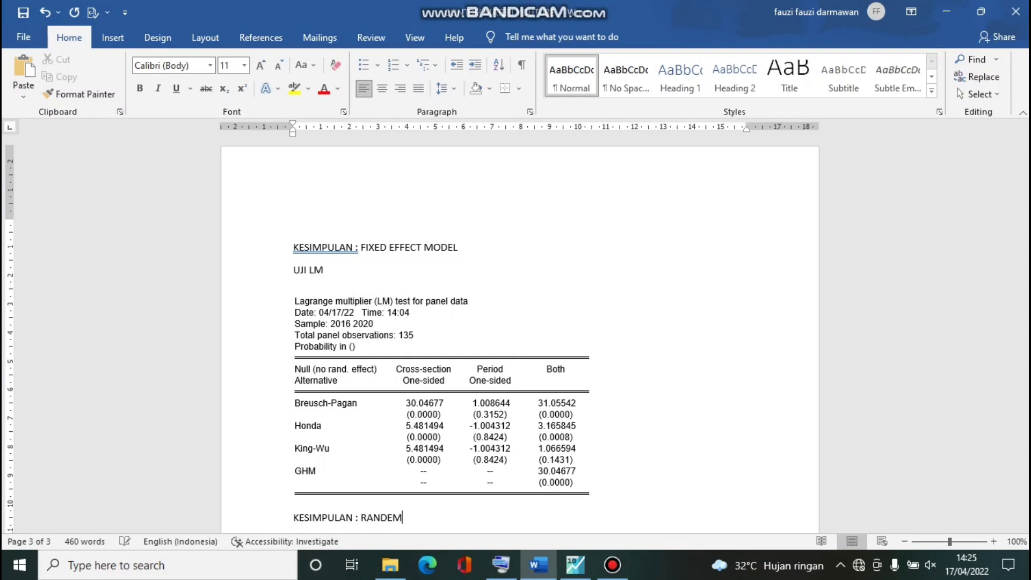
type(" EFFECT MODEL")
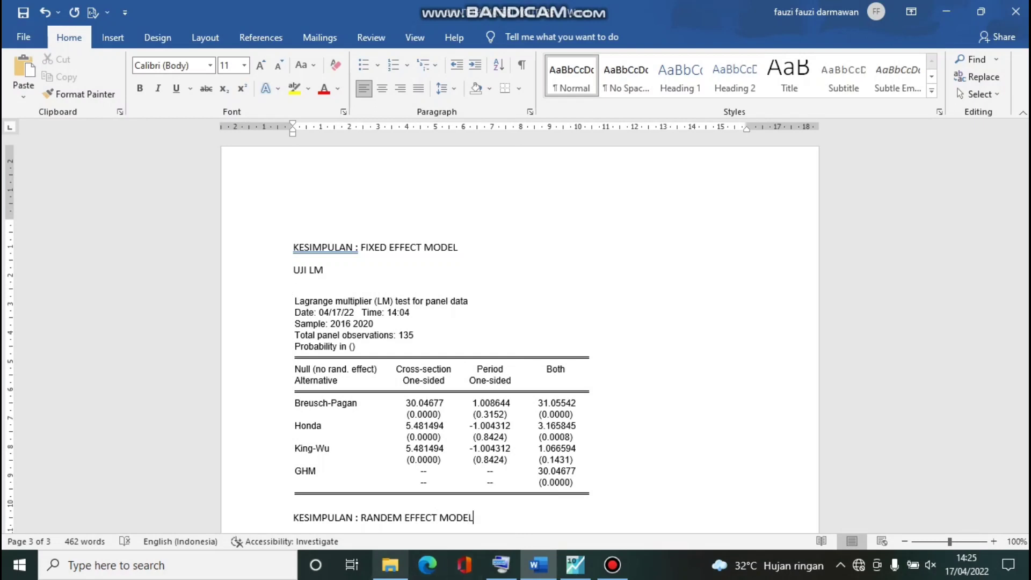
left_click(393, 517)
key("BackSpace")
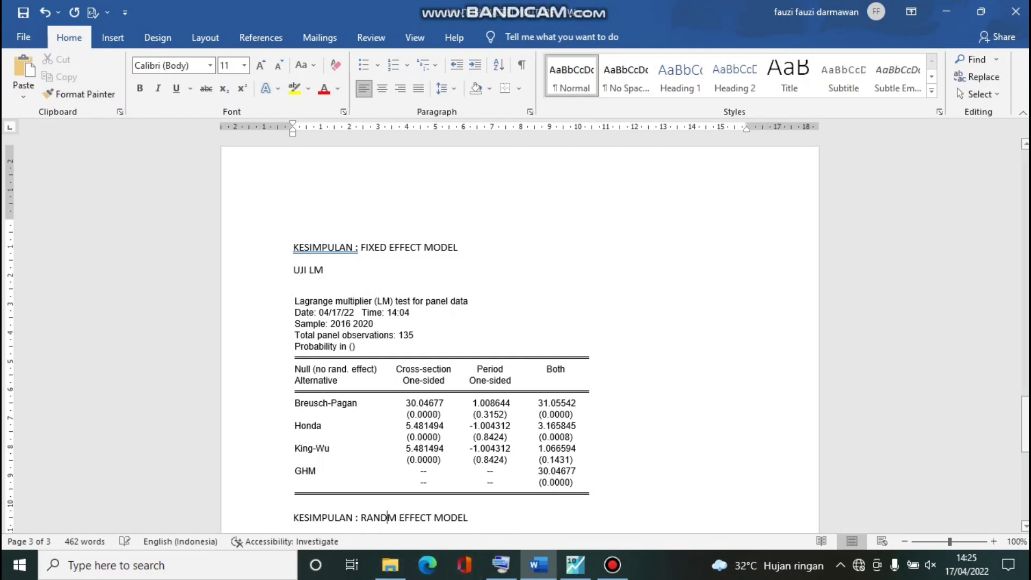
type("O")
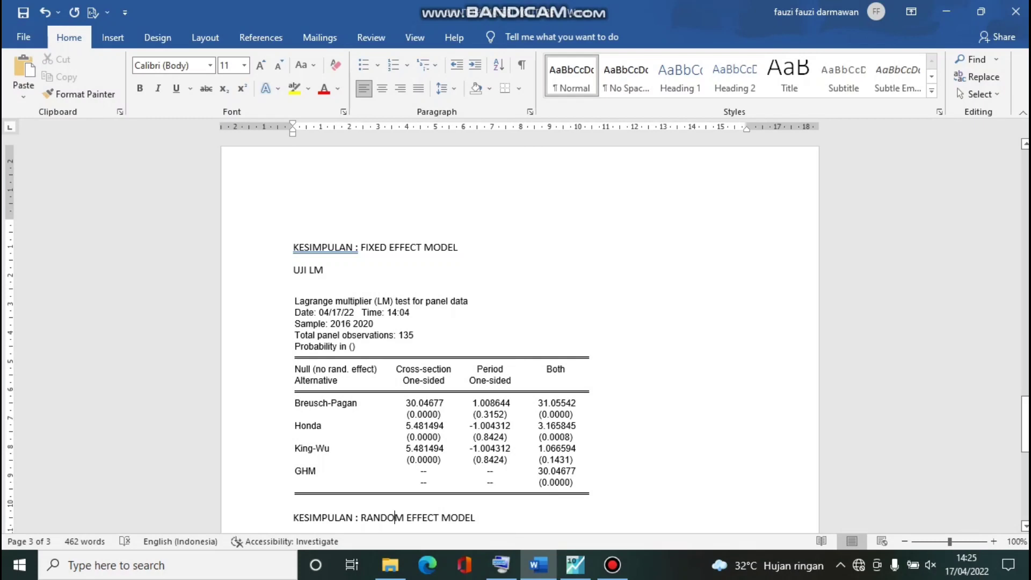
- Start a new blank line beneath the LM test's conclusion
left_click(476, 517)
key("Return")
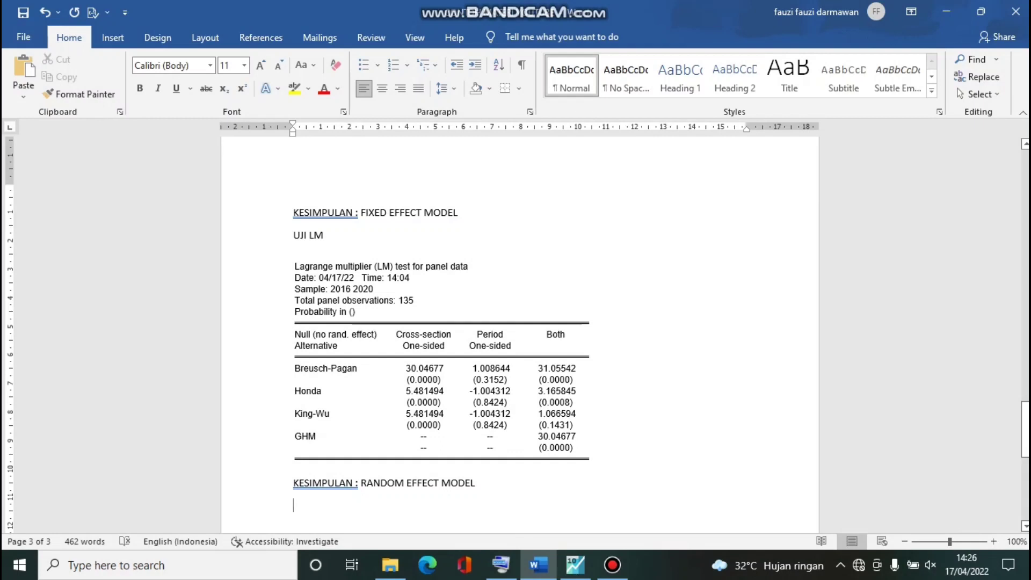
key("Up")
key("Down")
key("Return")
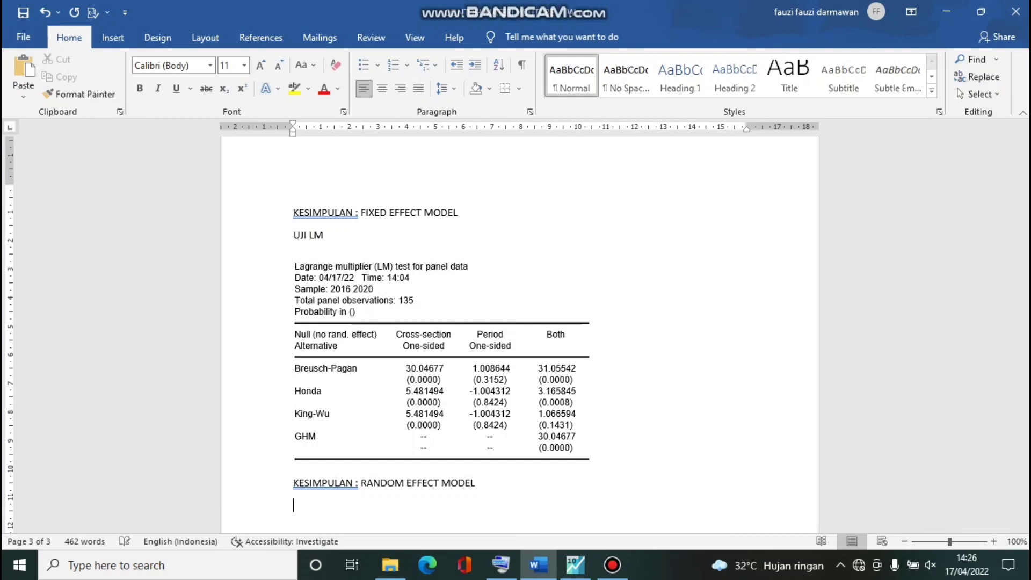